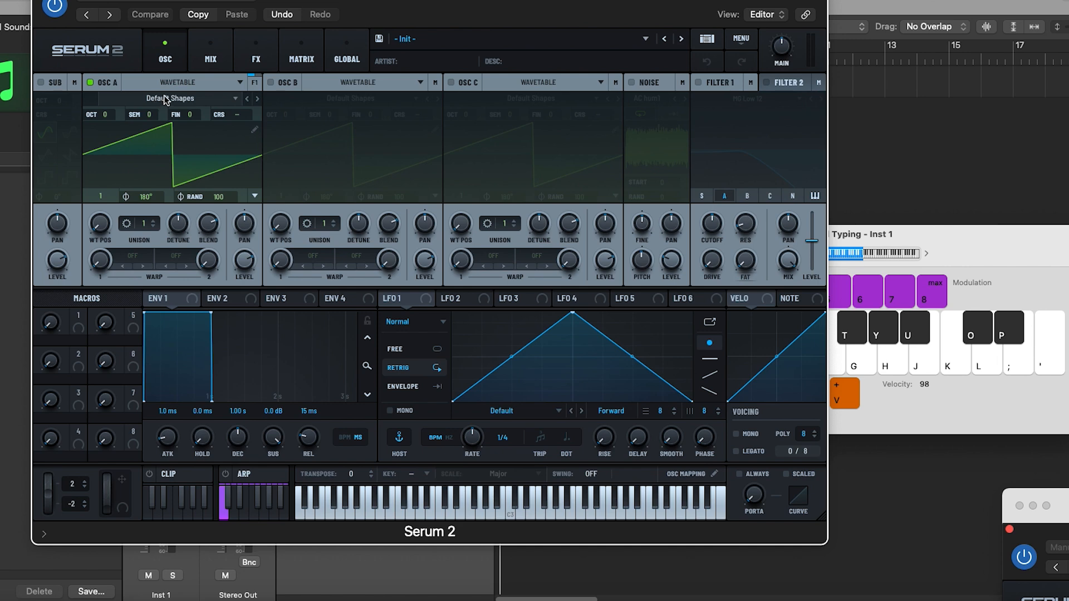
- Load the Analog wavetable Basic_Mdc into Osc A, show it in 3D and set its wavetable position to 18
{"action": "left_click", "coordinate": [164, 95]}
{"action": "mouse_move", "coordinate": [212, 113]}
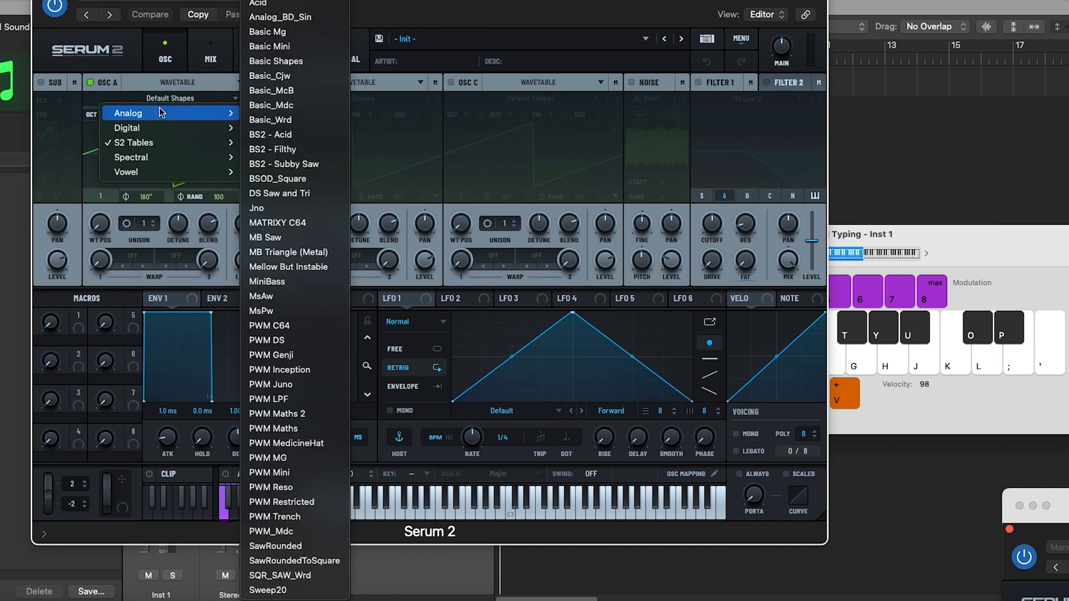
{"action": "left_click", "coordinate": [272, 106]}
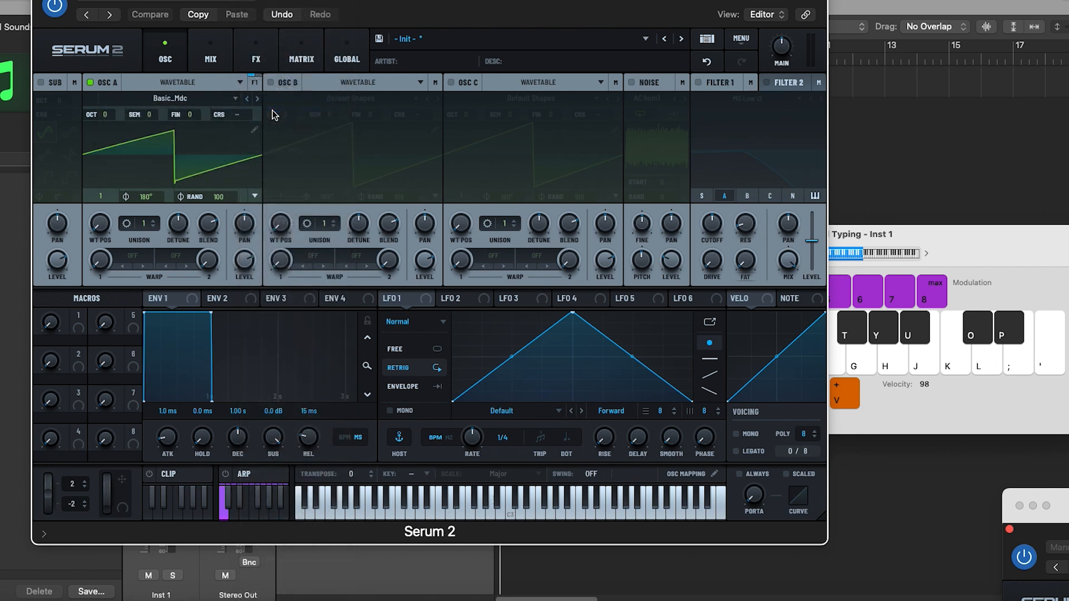
{"action": "left_click", "coordinate": [141, 151]}
{"action": "mouse_move", "coordinate": [101, 228]}
{"action": "left_mouse_down"}
{"action": "mouse_move", "coordinate": [125, 177]}
{"action": "mouse_move", "coordinate": [112, 233]}
{"action": "left_mouse_up"}
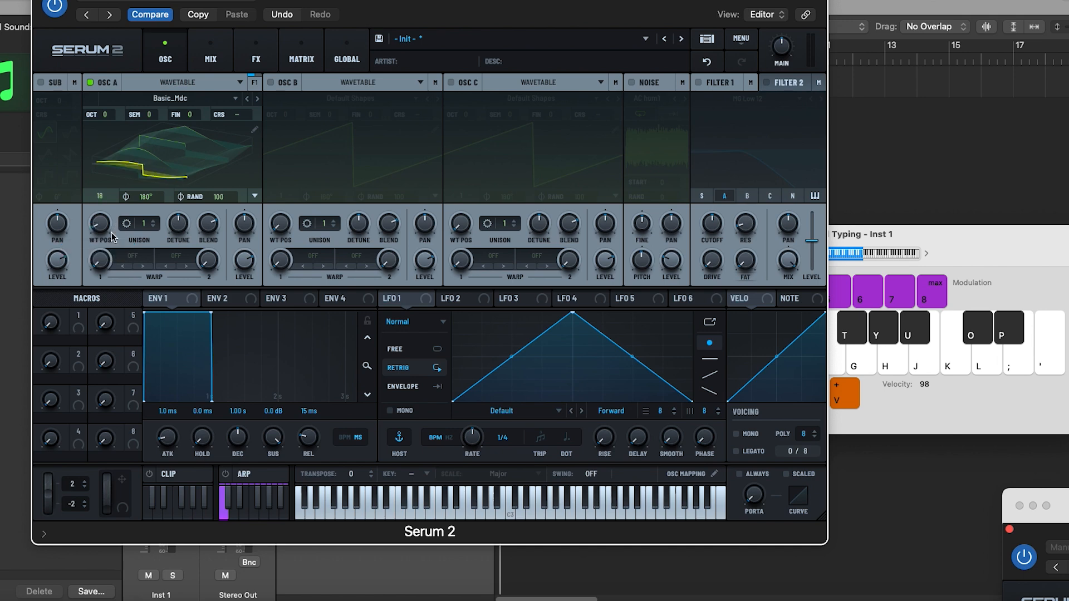
- Set Osc A's octave to -1 while auditioning it with repeated notes
{"action": "key", "text": "h"}
{"action": "key", "text": "h"}
{"action": "mouse_move", "coordinate": [116, 109]}
{"action": "left_mouse_down"}
{"action": "mouse_move", "coordinate": [110, 137]}
{"action": "mouse_move", "coordinate": [111, 127]}
{"action": "left_mouse_up"}
{"action": "key", "text": "h"}
{"action": "key", "text": "h"}
{"action": "key", "text": "h"}
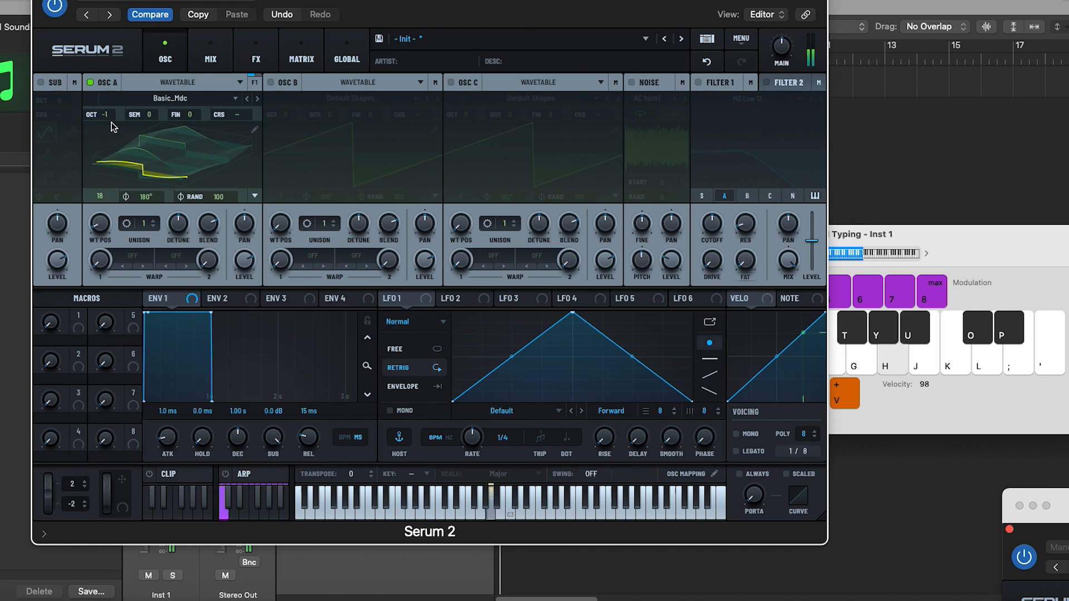
{"action": "key", "text": "f"}
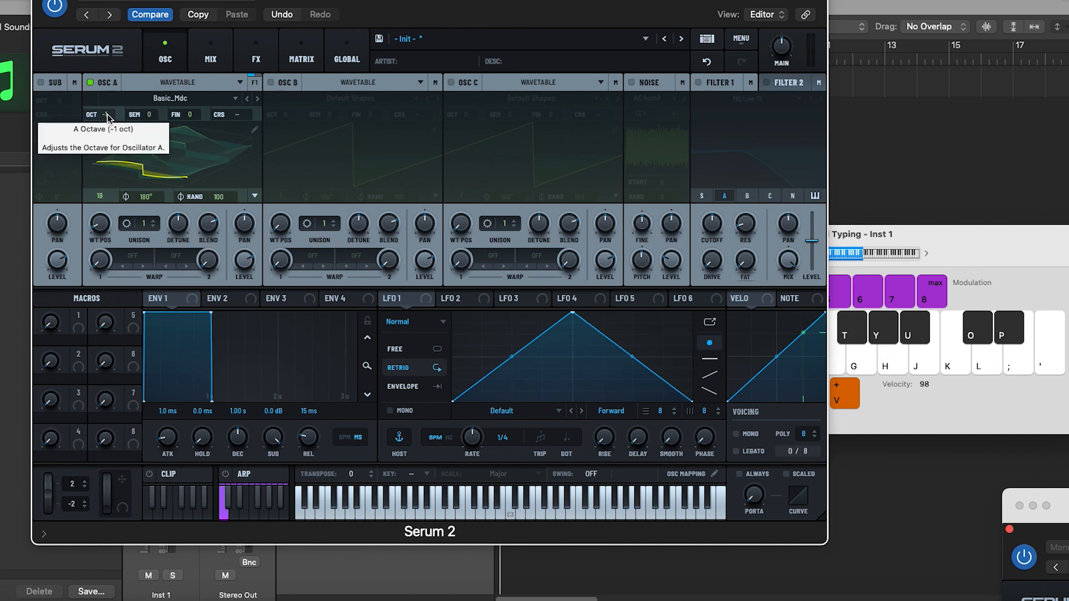
- Enable Osc B and load the Analog wavetable Basic_Cjw, keeping its wavetable position at 1
{"action": "left_click", "coordinate": [271, 83]}
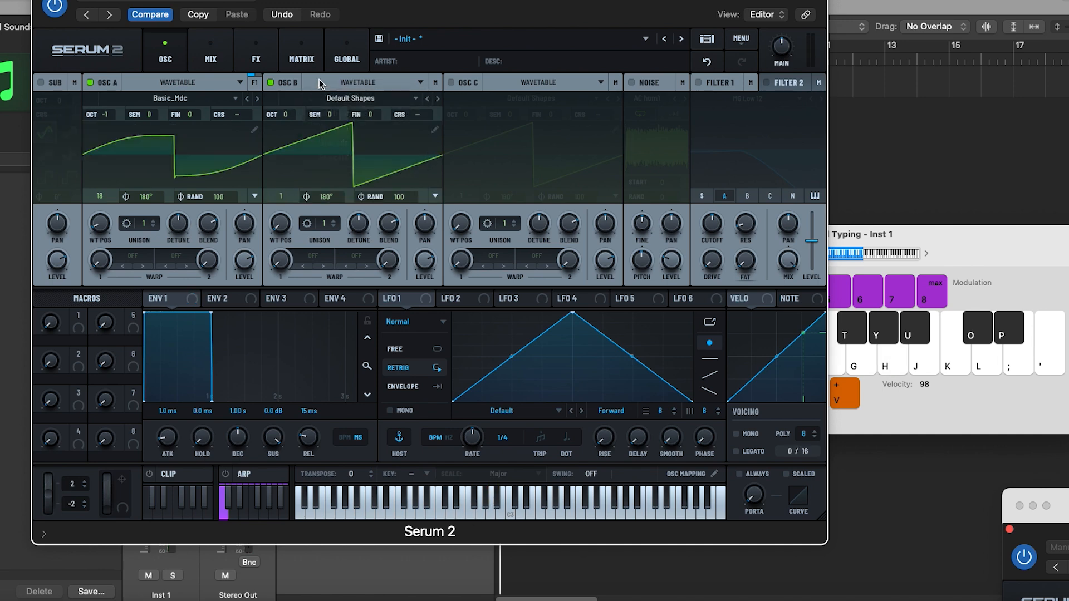
{"action": "left_click", "coordinate": [350, 101]}
{"action": "mouse_move", "coordinate": [389, 114]}
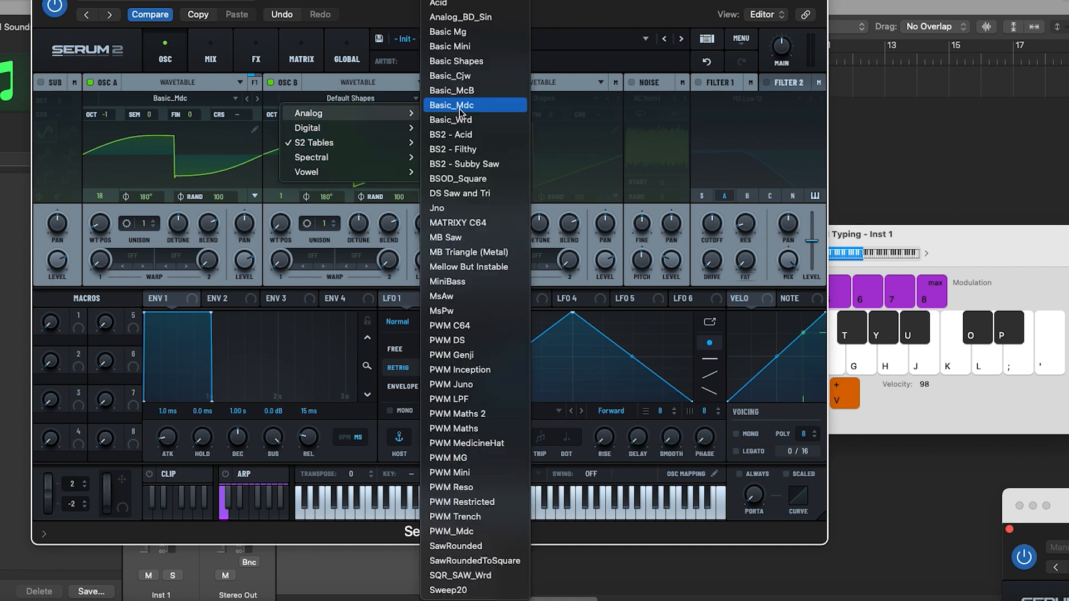
{"action": "left_click", "coordinate": [460, 76]}
{"action": "mouse_move", "coordinate": [280, 223]}
{"action": "left_mouse_down"}
{"action": "mouse_move", "coordinate": [294, 160]}
{"action": "mouse_move", "coordinate": [284, 225]}
{"action": "left_mouse_up"}
{"action": "key", "text": "super+z"}
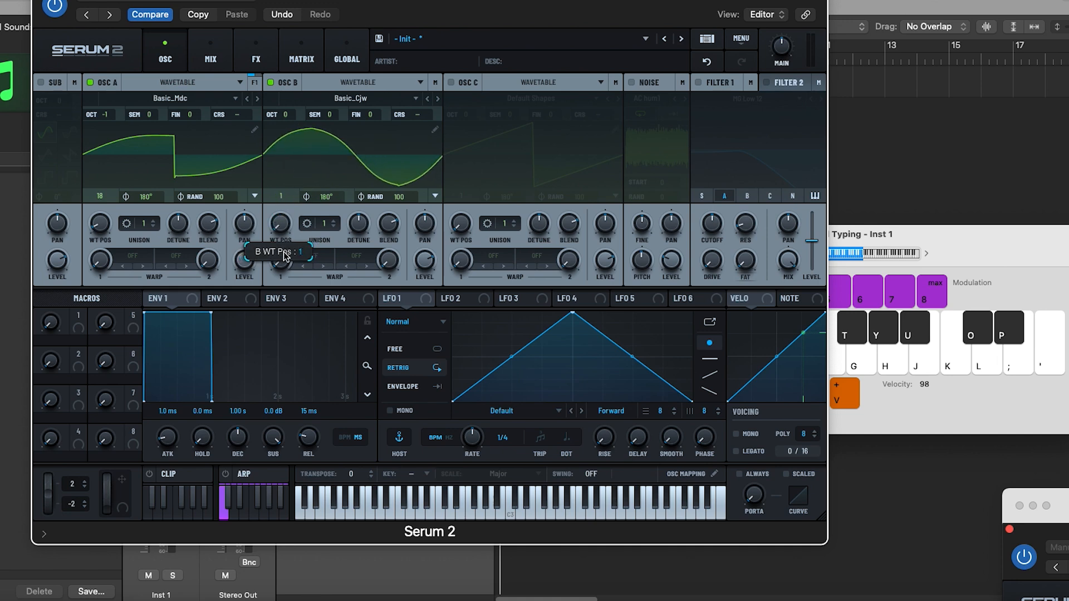
- Copy Osc A's Basic_Mdc settings onto Osc C and play a few notes to audition the layered oscillators
{"action": "left_click_drag", "start_coordinate": [142, 105], "coordinate": [472, 87]}
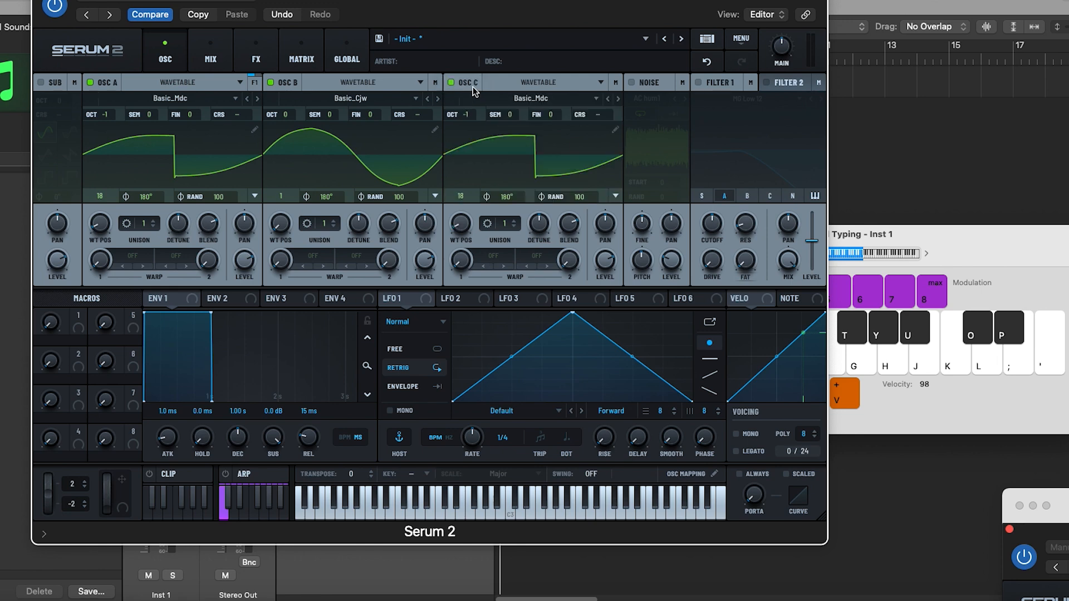
{"action": "key", "text": "h"}
{"action": "key", "text": "h"}
{"action": "key", "text": "d"}
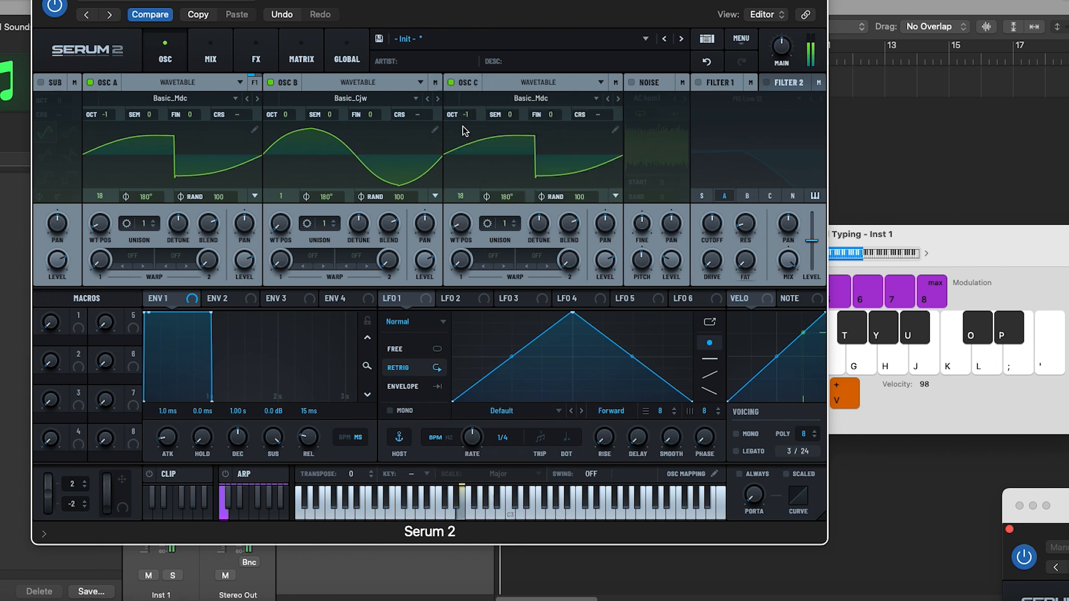
{"action": "key", "text": "f"}
{"action": "key", "text": "f"}
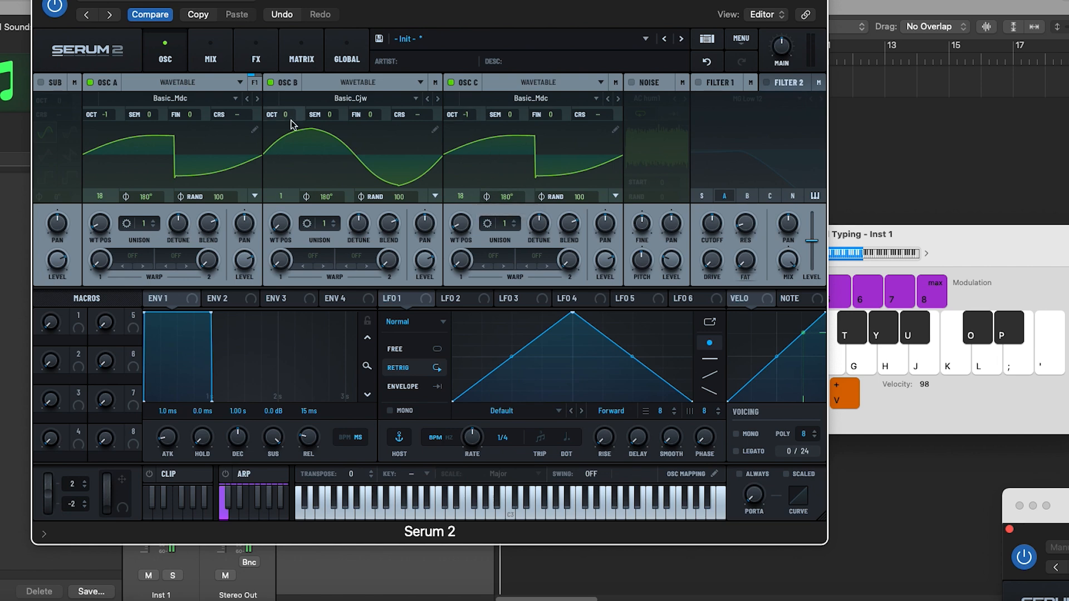
- Enable the sub oscillator and set the octaves to -2 for Osc A and -1 for Osc B while playing notes
{"action": "left_click_drag", "start_coordinate": [286, 119], "coordinate": [287, 129]}
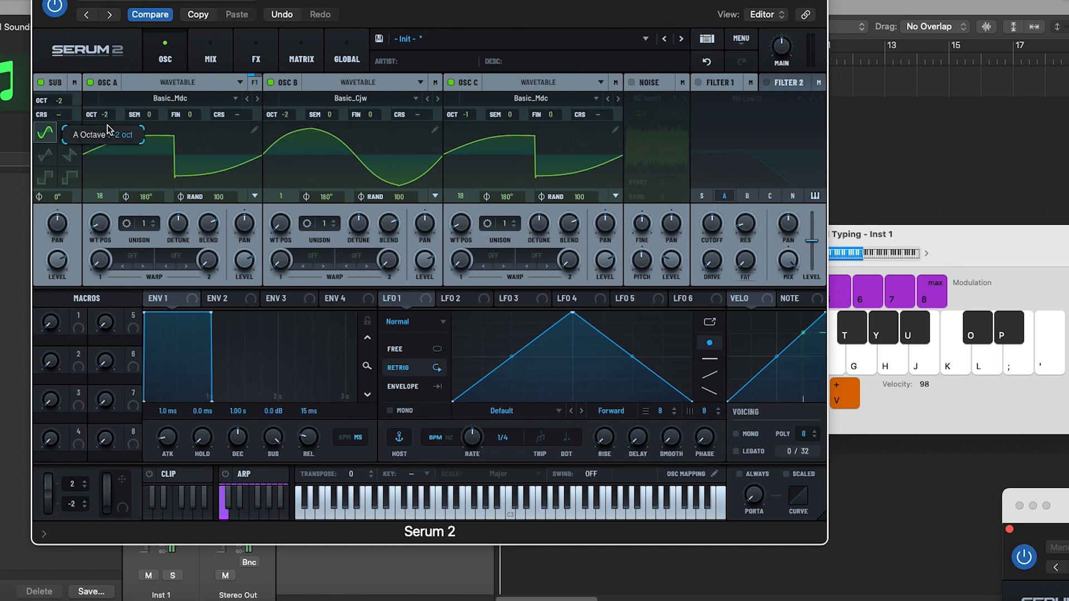
{"action": "key", "text": "h"}
{"action": "key", "text": "h"}
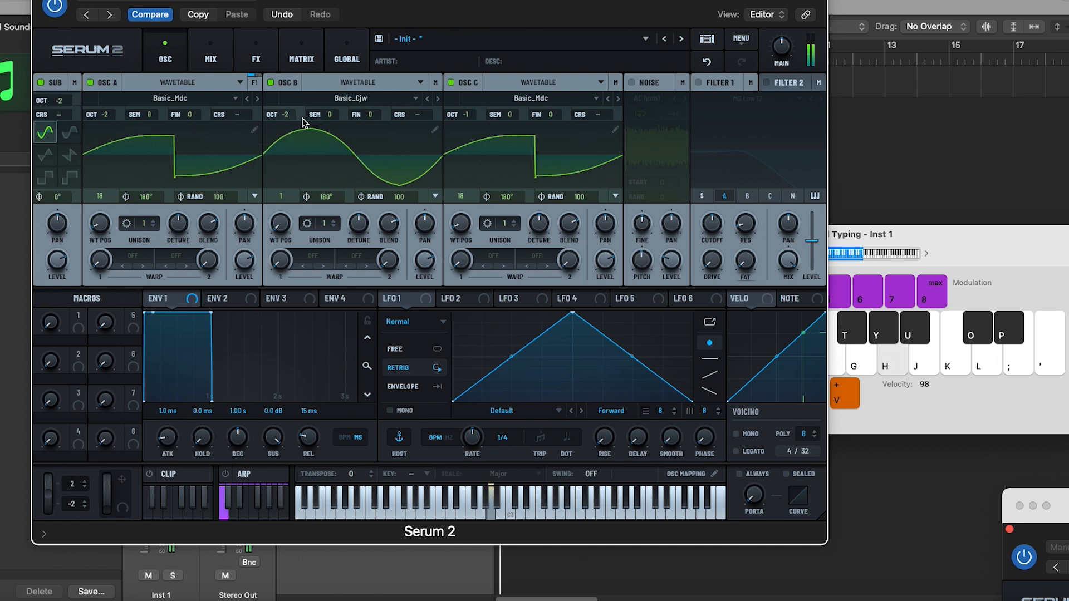
{"action": "key", "text": "d"}
{"action": "left_click_drag", "start_coordinate": [288, 121], "coordinate": [289, 116]}
{"action": "key", "text": "f"}
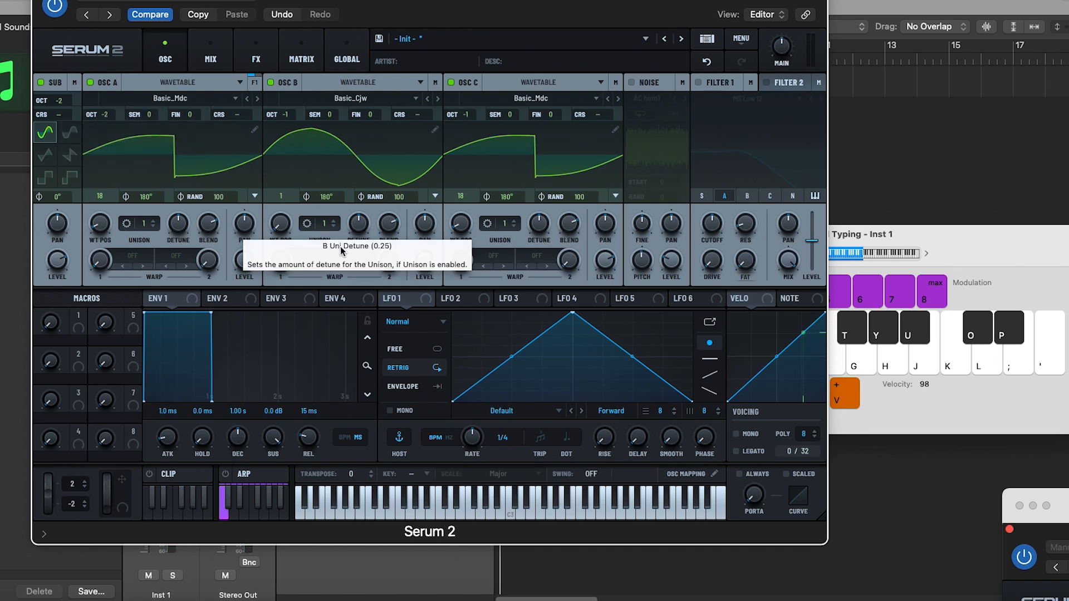
- Set Osc B's unison to 16 voices and audition the sound with repeated notes
{"action": "left_click_drag", "start_coordinate": [334, 224], "coordinate": [345, 74]}
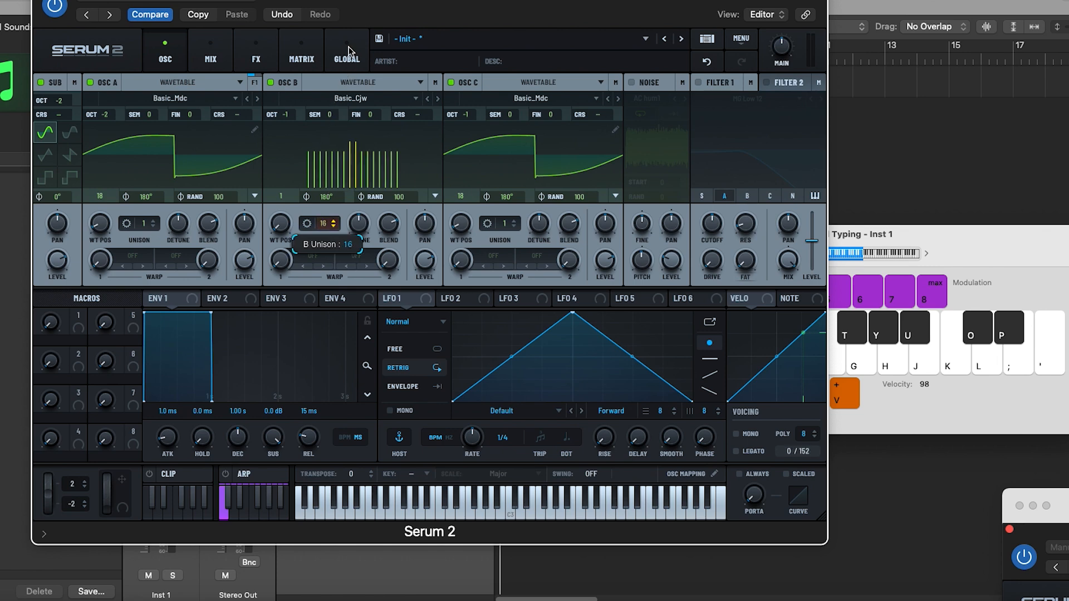
{"action": "key", "text": "h"}
{"action": "key", "text": "h"}
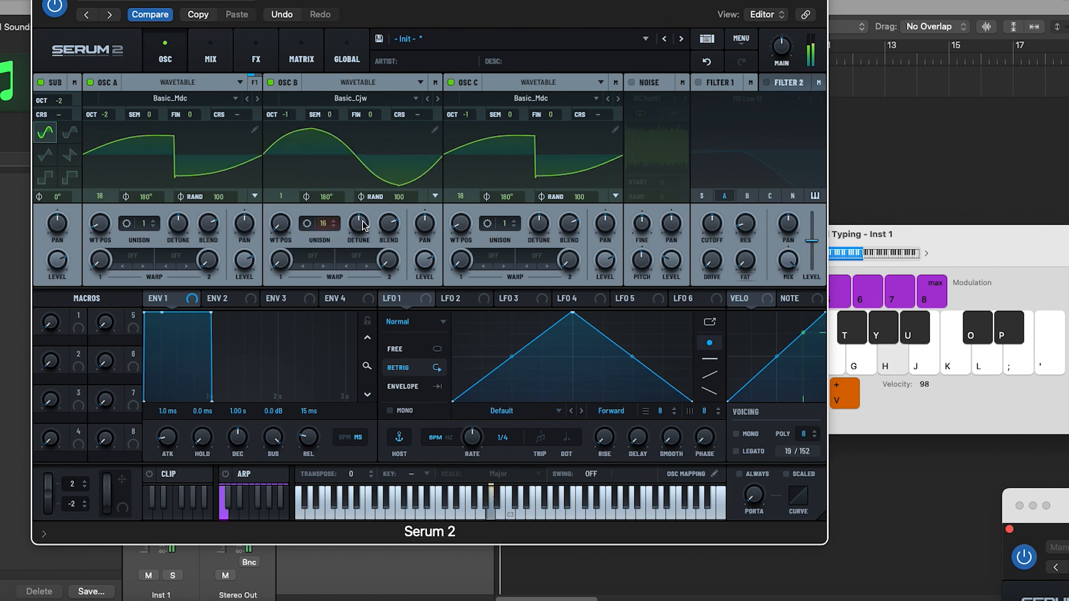
{"action": "key", "text": "h"}
{"action": "key", "text": "h"}
{"action": "key", "text": "h"}
- Set Osc B's unison detune to 0.21 and play a short phrase to audition it
{"action": "left_click_drag", "start_coordinate": [359, 220], "coordinate": [356, 222]}
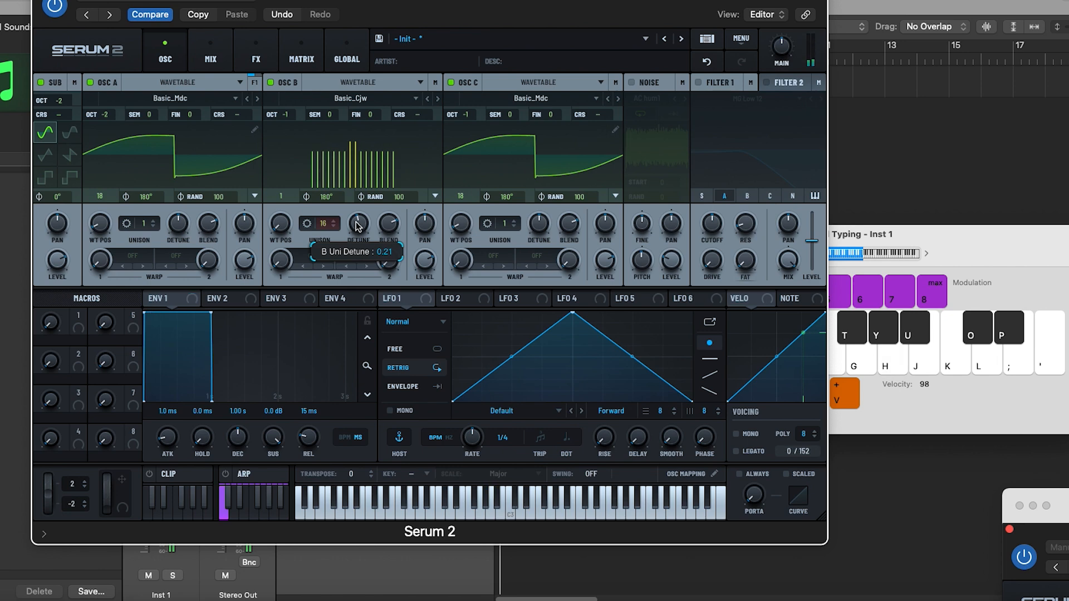
{"action": "key", "text": "h"}
{"action": "key", "text": "h"}
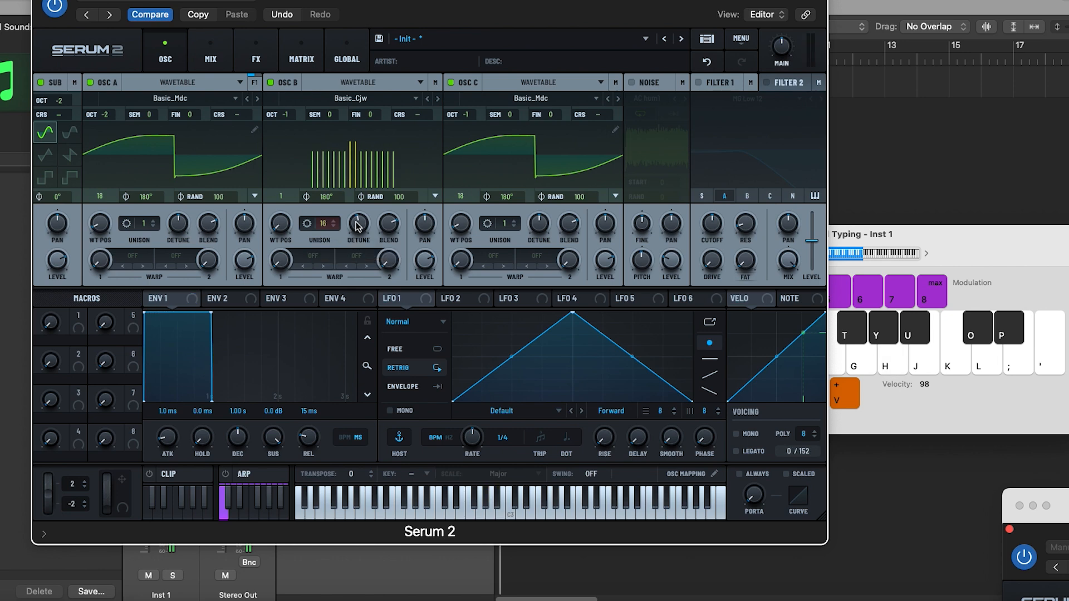
{"action": "key", "text": "h"}
{"action": "key", "text": "d"}
{"action": "key", "text": "f"}
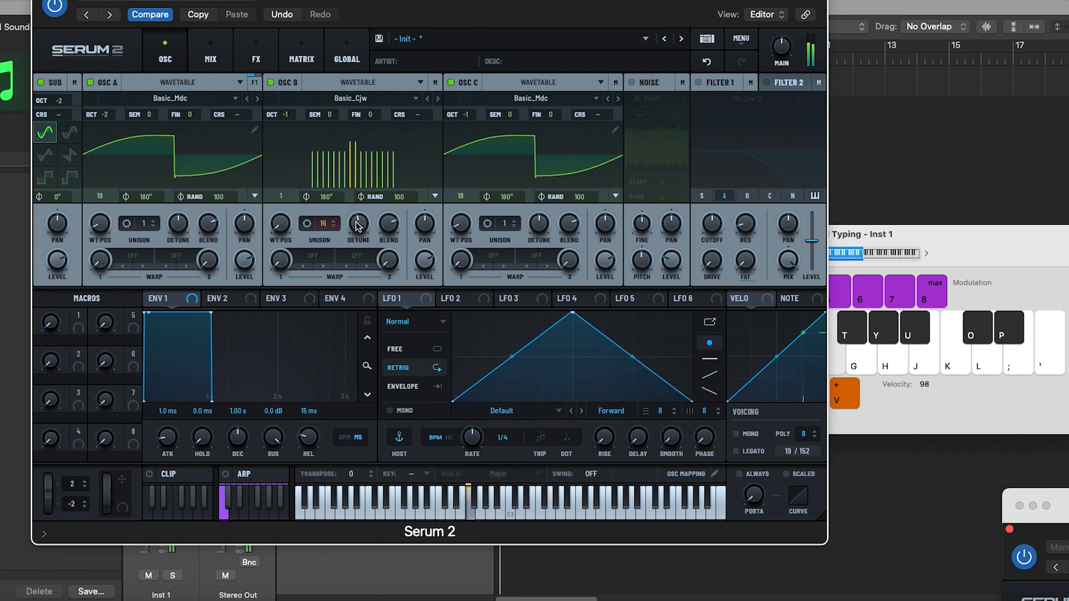
{"action": "key", "text": "f"}
- Set Osc A's phase to 0° and its random phase to 0, and audition the result with a few notes
{"action": "left_click_drag", "start_coordinate": [145, 197], "coordinate": [146, 340]}
{"action": "left_click_drag", "start_coordinate": [219, 196], "coordinate": [214, 404]}
{"action": "key", "text": "h"}
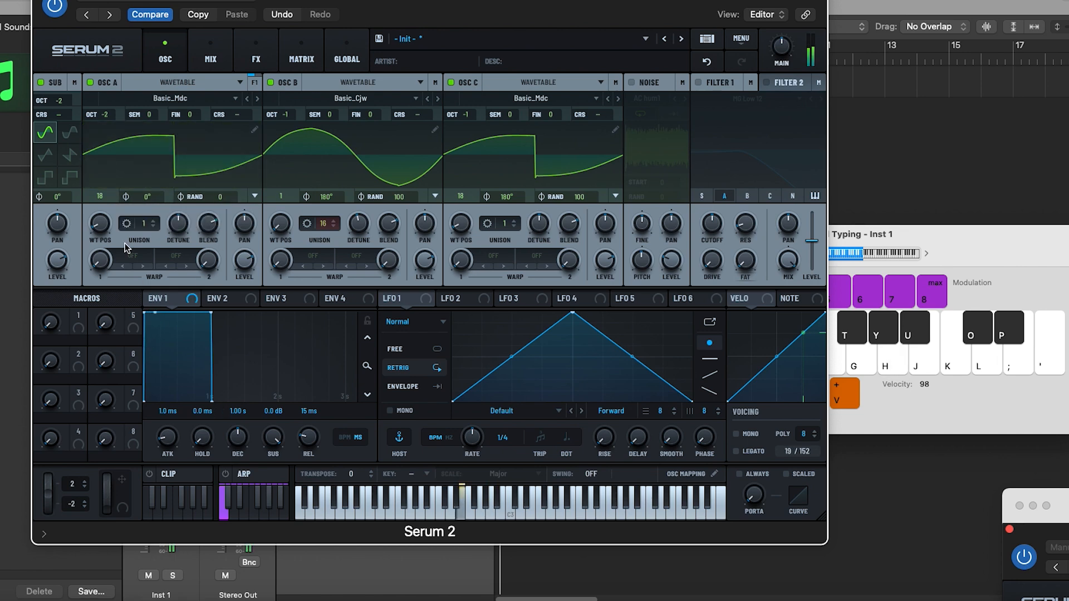
{"action": "key", "text": "f"}
{"action": "key", "text": "y"}
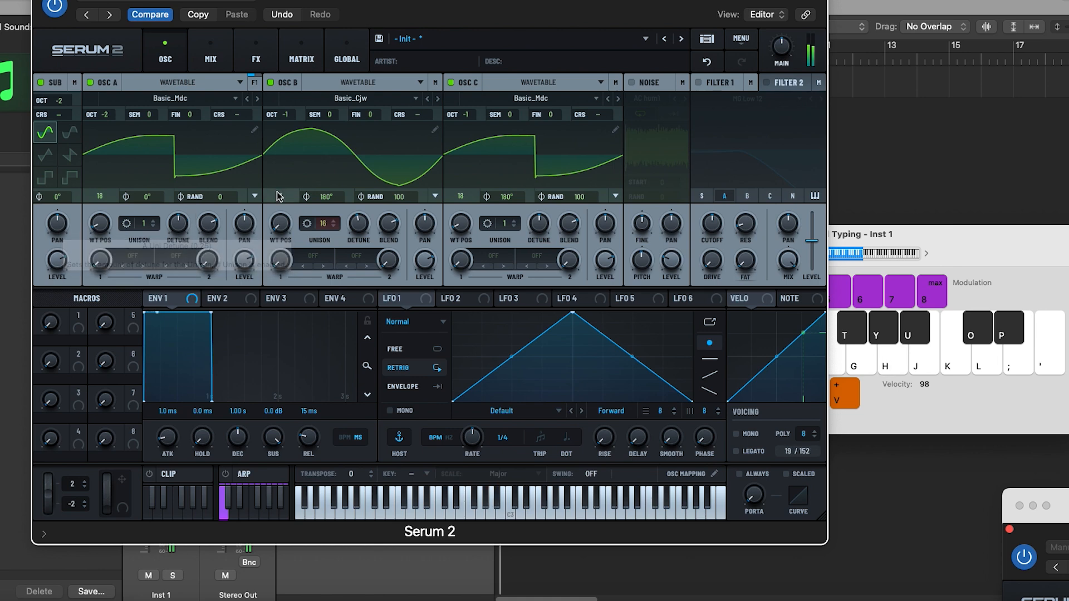
{"action": "key", "text": "f"}
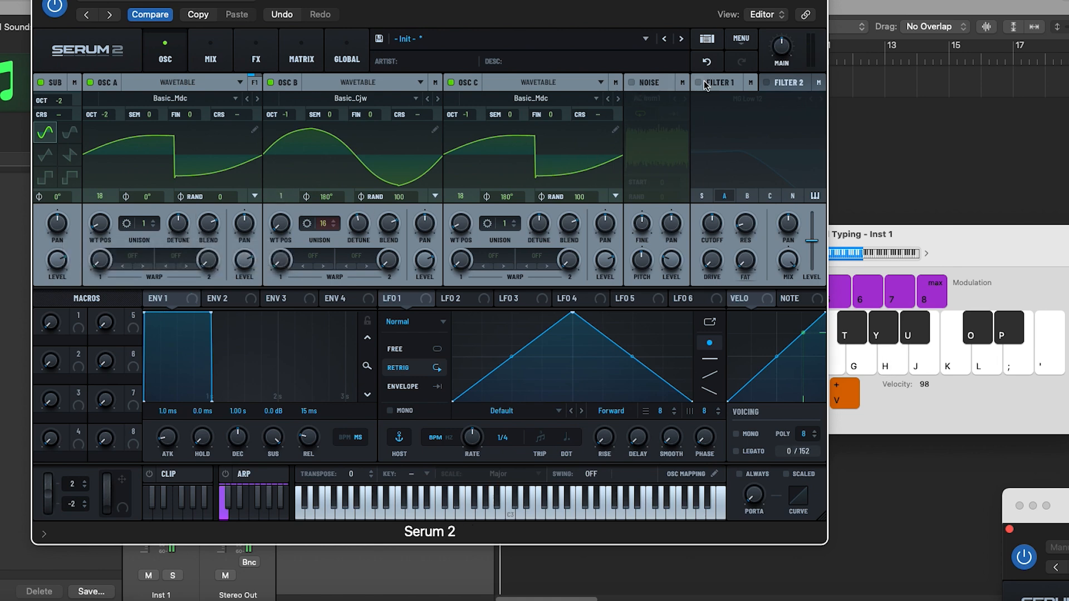
- Enable Filter 1, route the sub oscillator and Osc A, B and C through it, and lower its cutoff
{"action": "left_click", "coordinate": [698, 83]}
{"action": "left_click", "coordinate": [747, 195]}
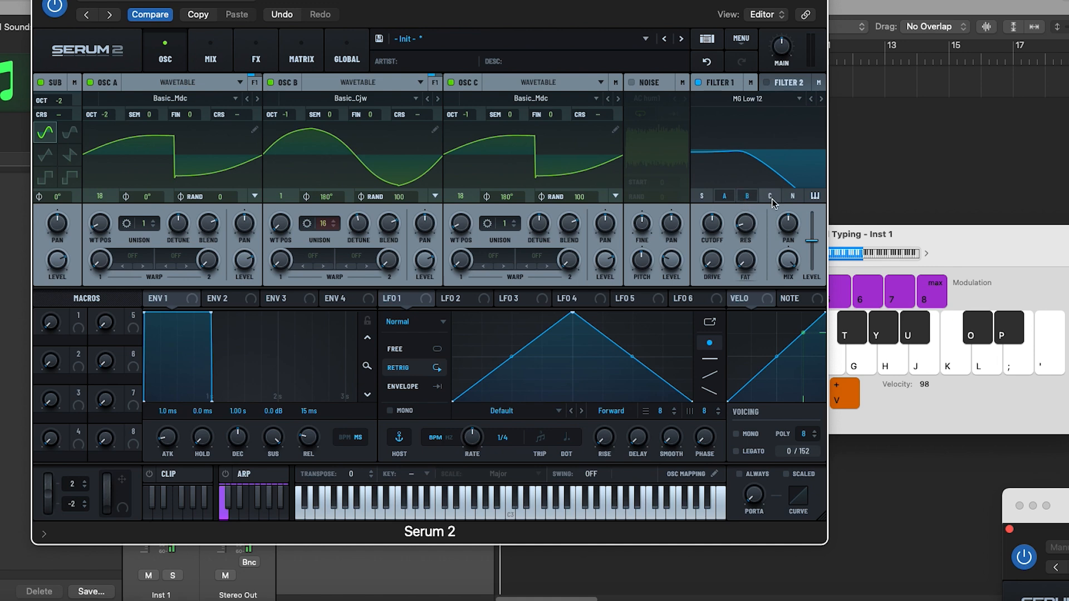
{"action": "left_click", "coordinate": [701, 196]}
{"action": "key", "text": "y"}
{"action": "left_click_drag", "start_coordinate": [712, 223], "coordinate": [703, 243]}
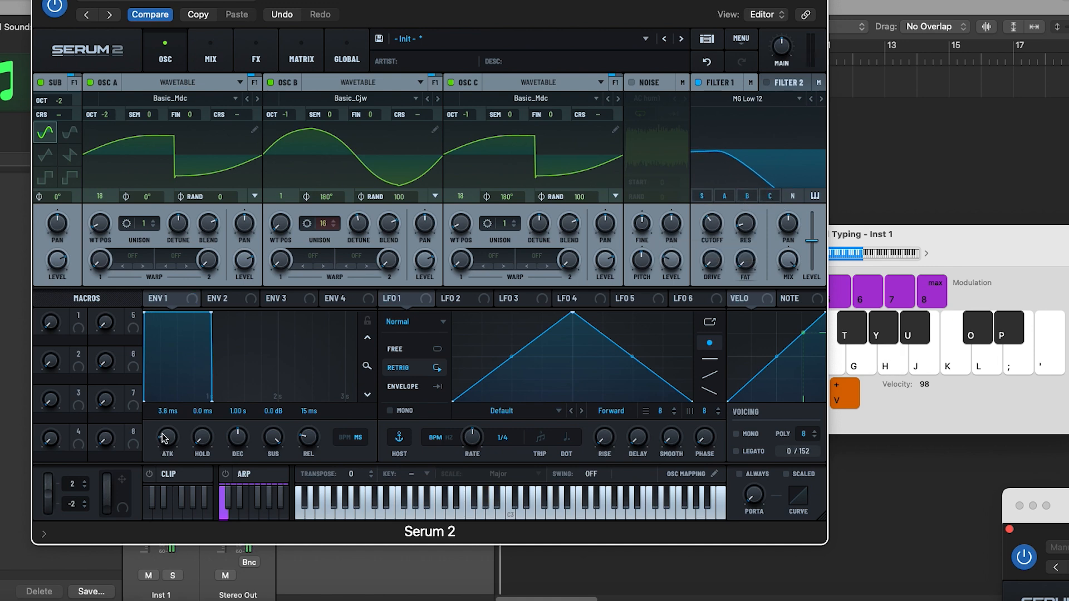
- Set Env 1's attack to 108 ms and release to 115 ms, and audition the softened notes
{"action": "left_click_drag", "start_coordinate": [165, 438], "coordinate": [166, 416]}
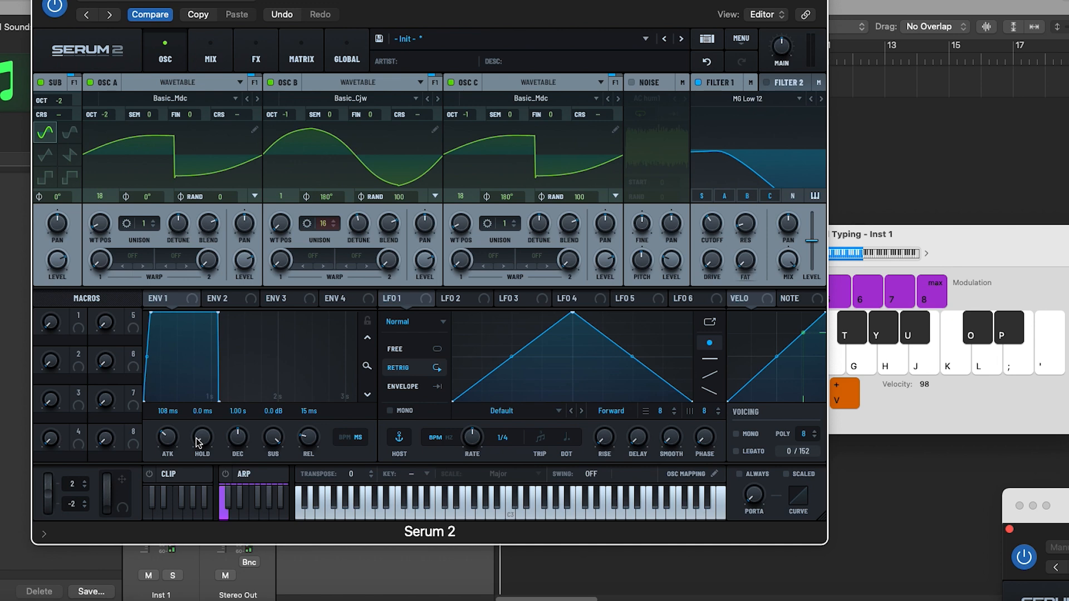
{"action": "left_click_drag", "start_coordinate": [308, 438], "coordinate": [306, 427]}
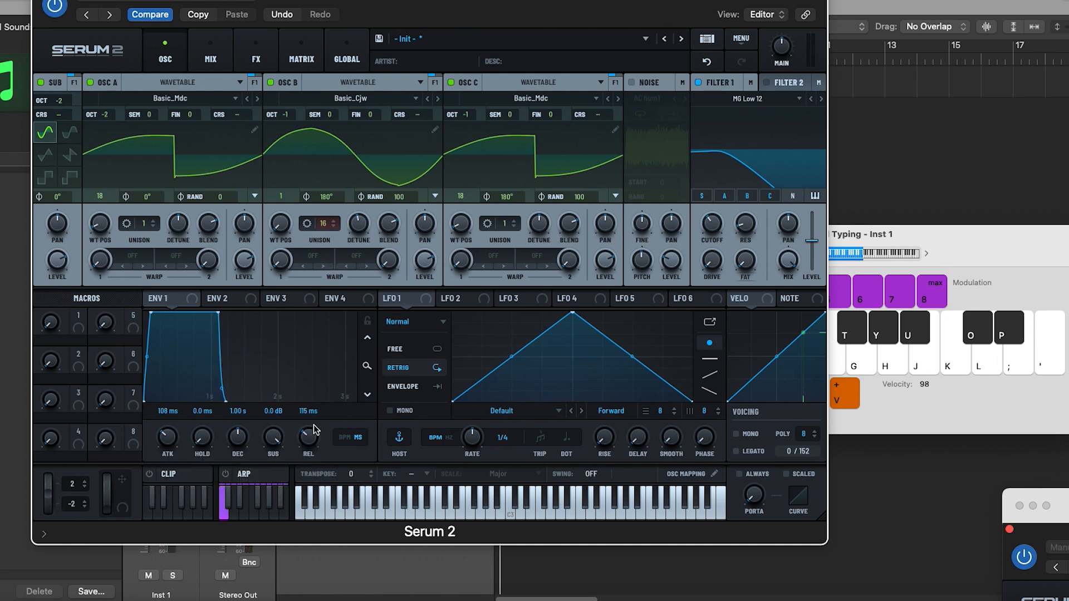
{"action": "key", "text": "h"}
{"action": "key", "text": "h"}
{"action": "key", "text": "d"}
{"action": "key", "text": "f"}
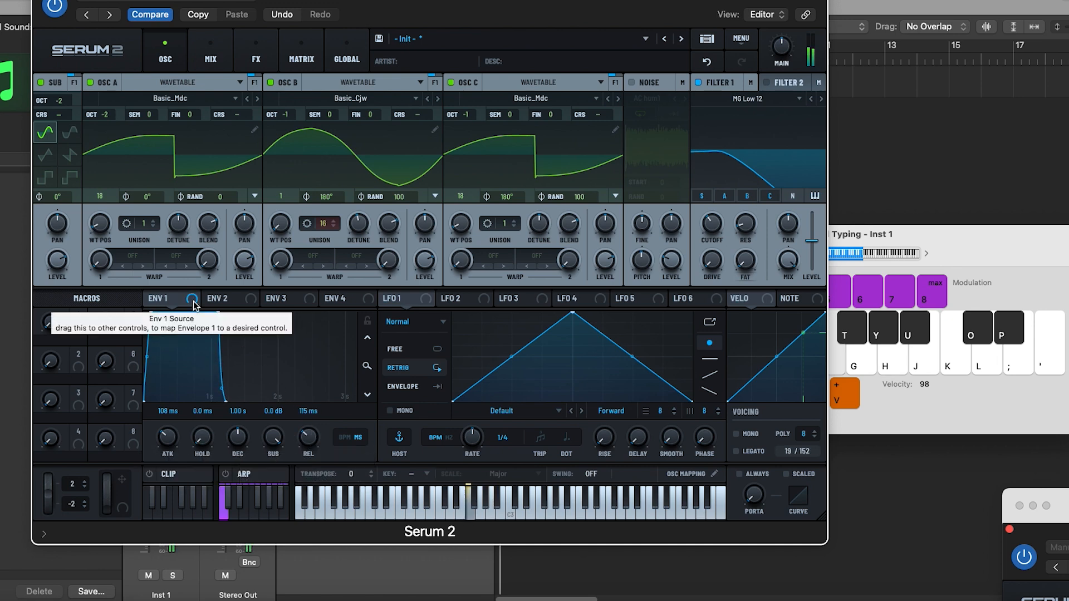
- Load the rhythmic shape TwoBar Dot Restart into LFO 1 and bend its straight segments into rounded arches
{"action": "left_click_drag", "start_coordinate": [193, 301], "coordinate": [488, 401]}
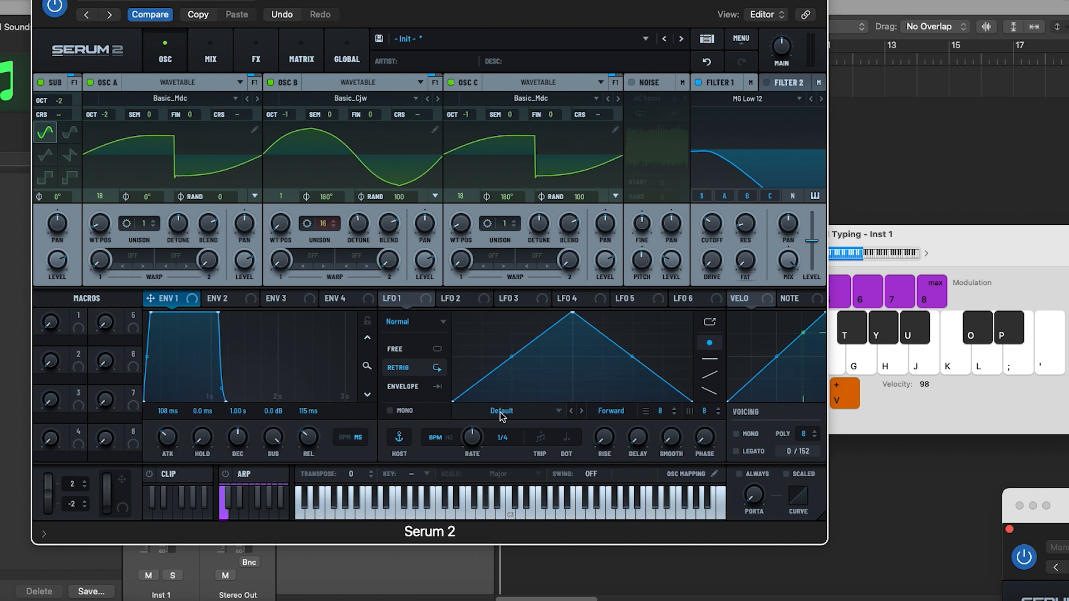
{"action": "left_click", "coordinate": [500, 412]}
{"action": "mouse_move", "coordinate": [497, 448]}
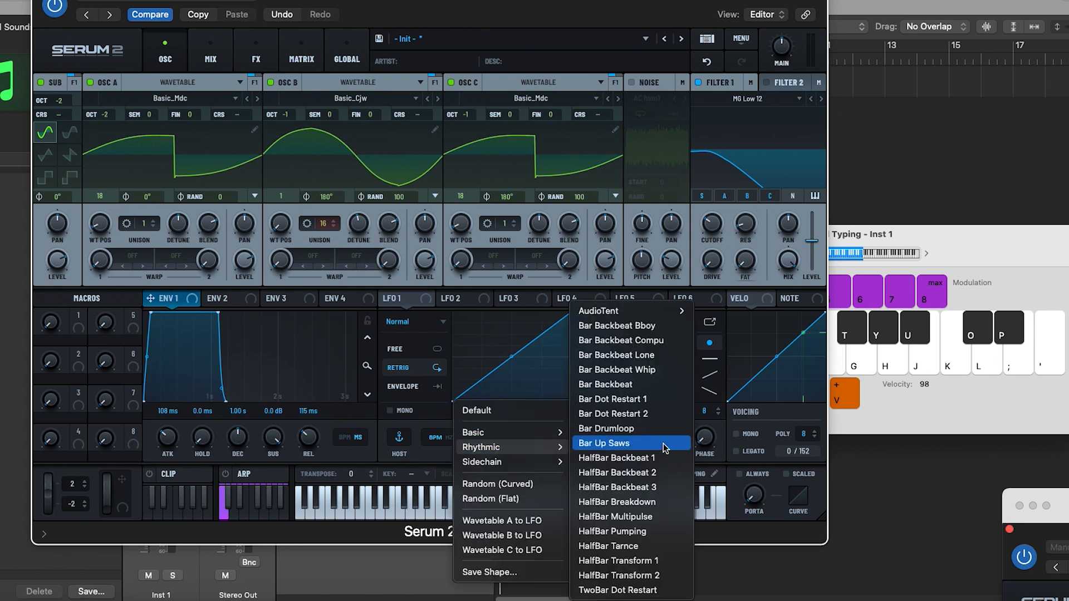
{"action": "left_click", "coordinate": [612, 359]}
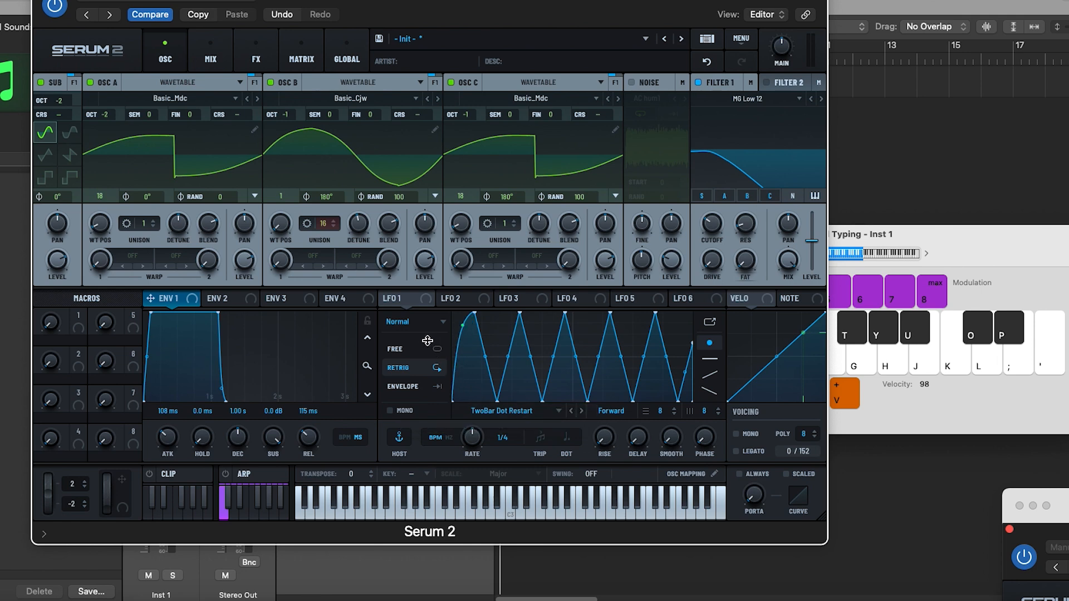
{"action": "mouse_move", "coordinate": [482, 355]}
{"action": "left_mouse_down"}
{"action": "mouse_move", "coordinate": [491, 336]}
{"action": "mouse_move", "coordinate": [502, 349]}
{"action": "left_mouse_up"}
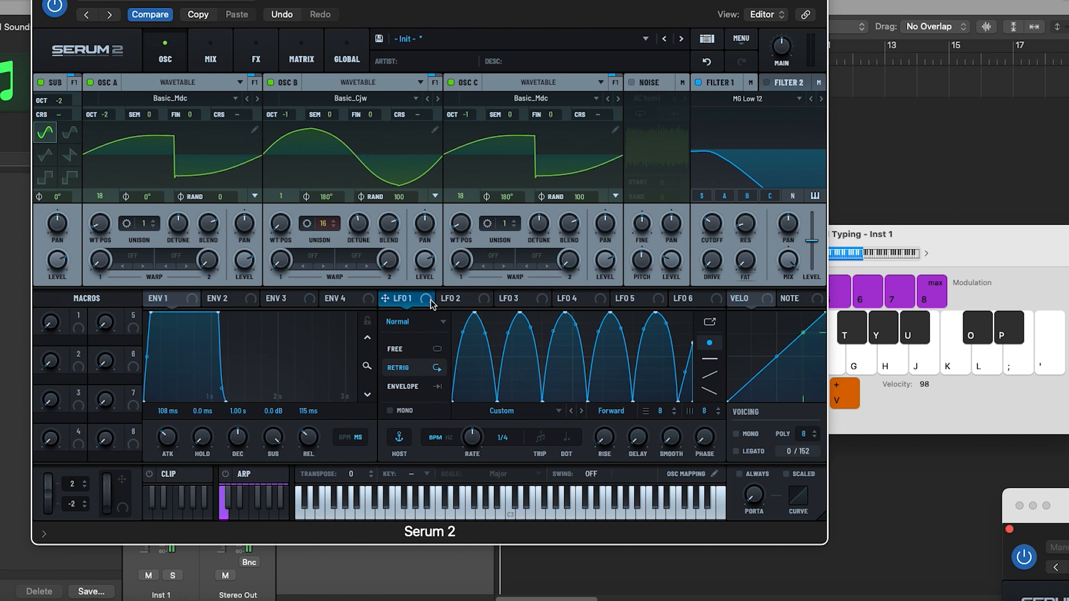
- Assign LFO 1 at a 1/2 rate to the Filter 1 cutoff, set the base cutoff to 44 Hz and audition the modulation
{"action": "left_click_drag", "start_coordinate": [430, 299], "coordinate": [706, 223]}
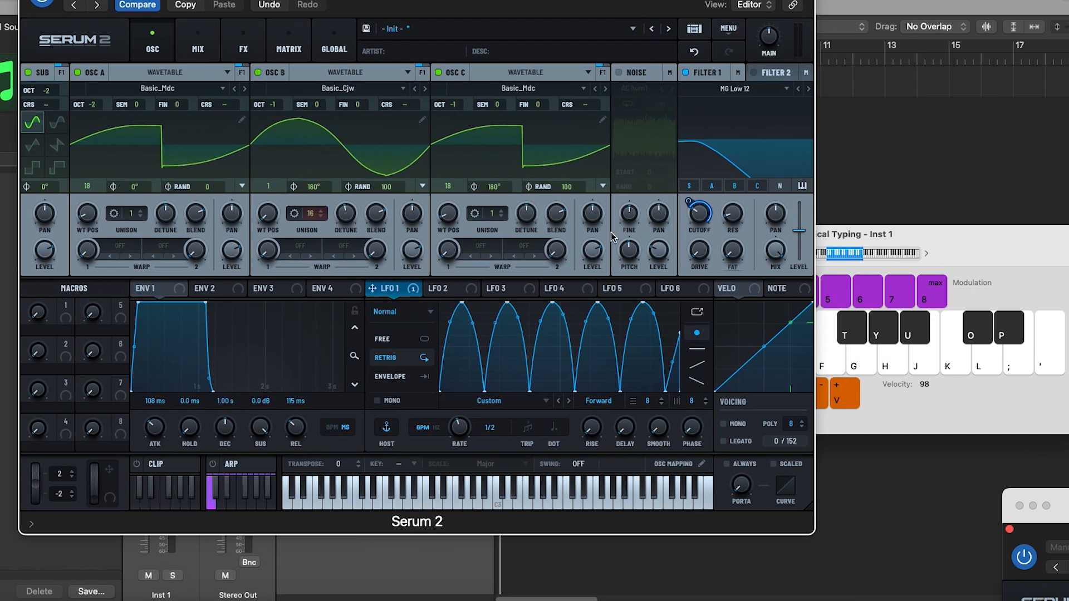
{"action": "left_click_drag", "start_coordinate": [689, 202], "coordinate": [694, 229]}
{"action": "key", "text": "h"}
{"action": "key", "text": "h"}
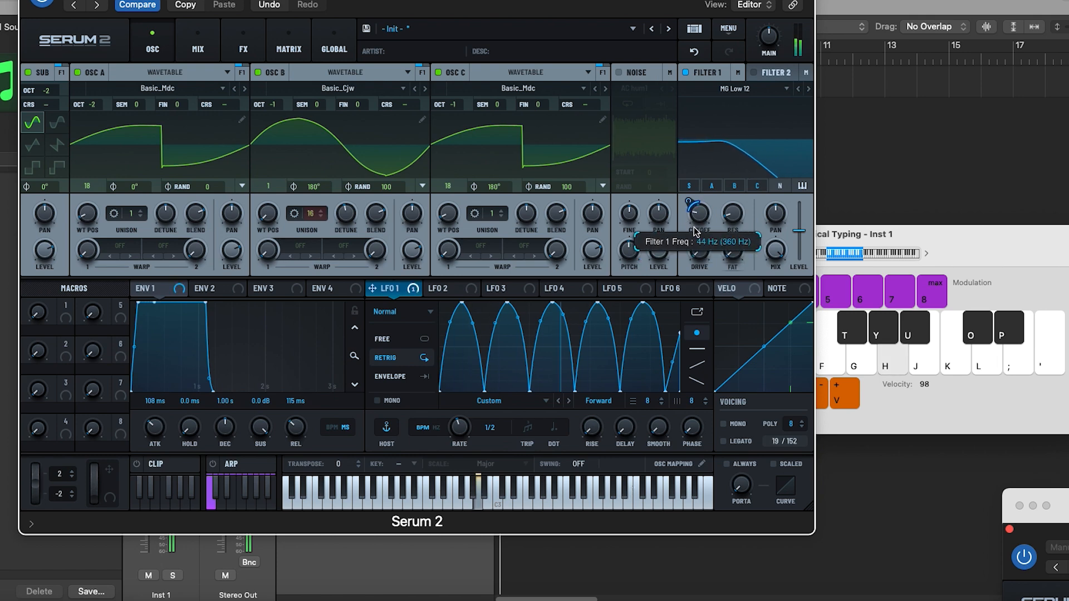
- Switch LFO 1 to Envelope mode and play notes to audition the filter movement
{"action": "left_click", "coordinate": [397, 376]}
{"action": "key", "text": "h"}
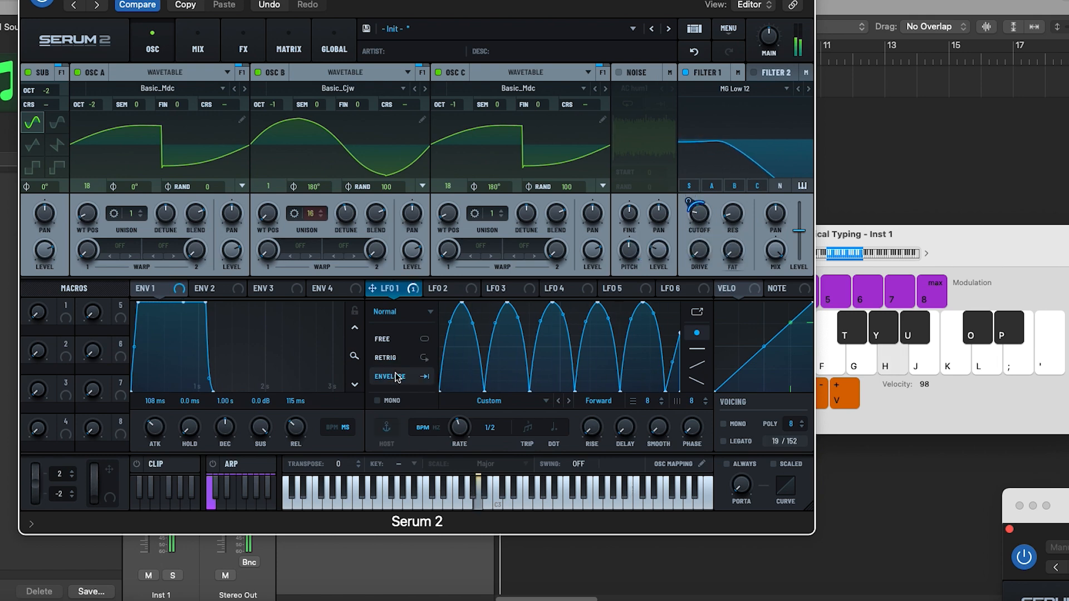
{"action": "key", "text": "h"}
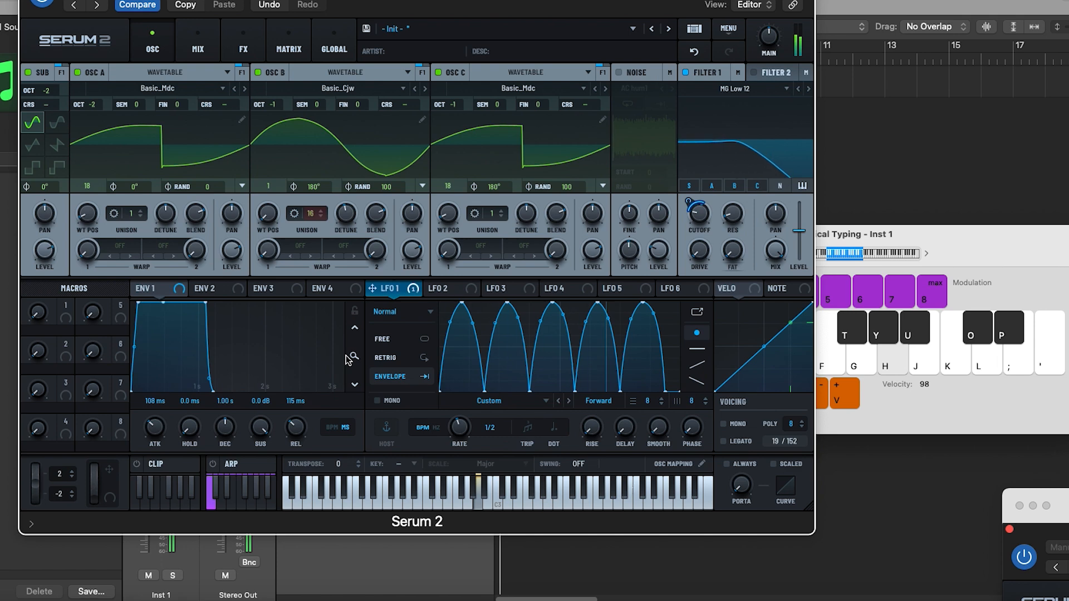
- Play notes to audition the Envelope-mode filter movement, and increase LFO 1's modulation amount on the Filter 1 cutoff
{"action": "key", "text": "f"}
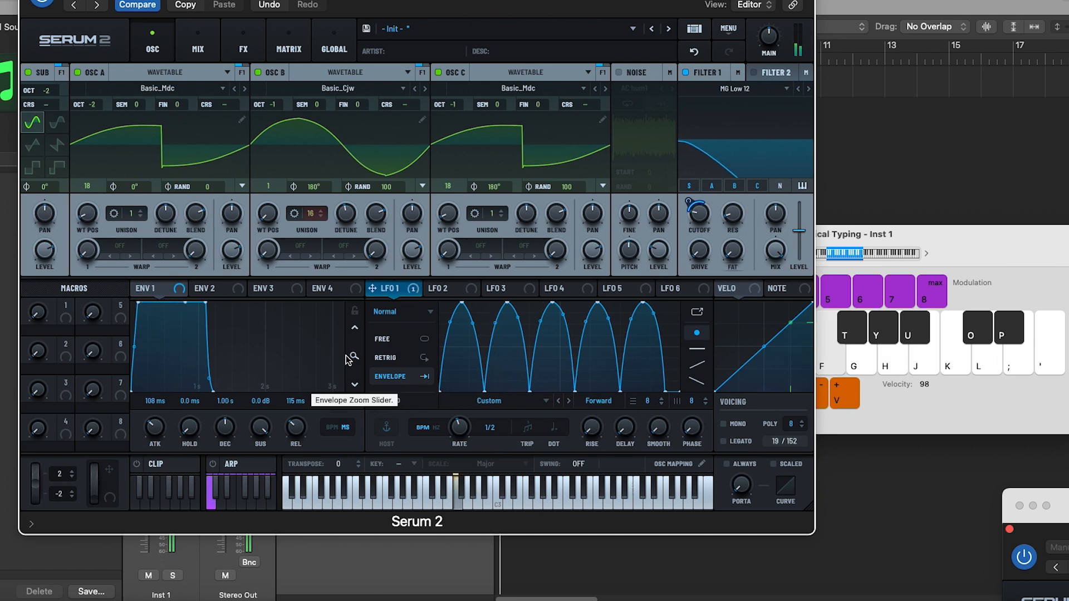
{"action": "key", "text": "h"}
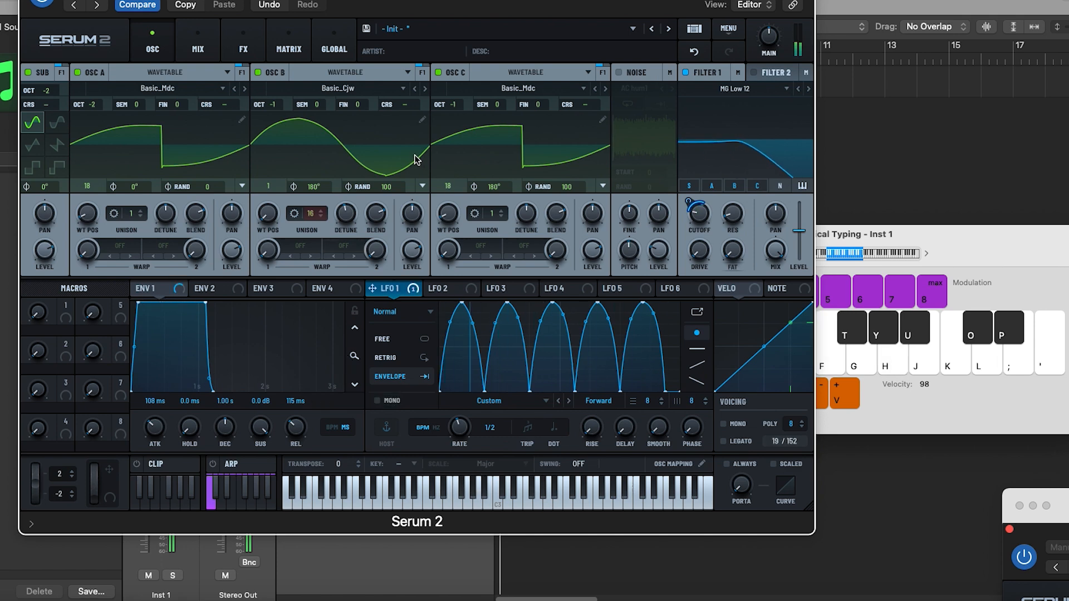
{"action": "key", "text": "h"}
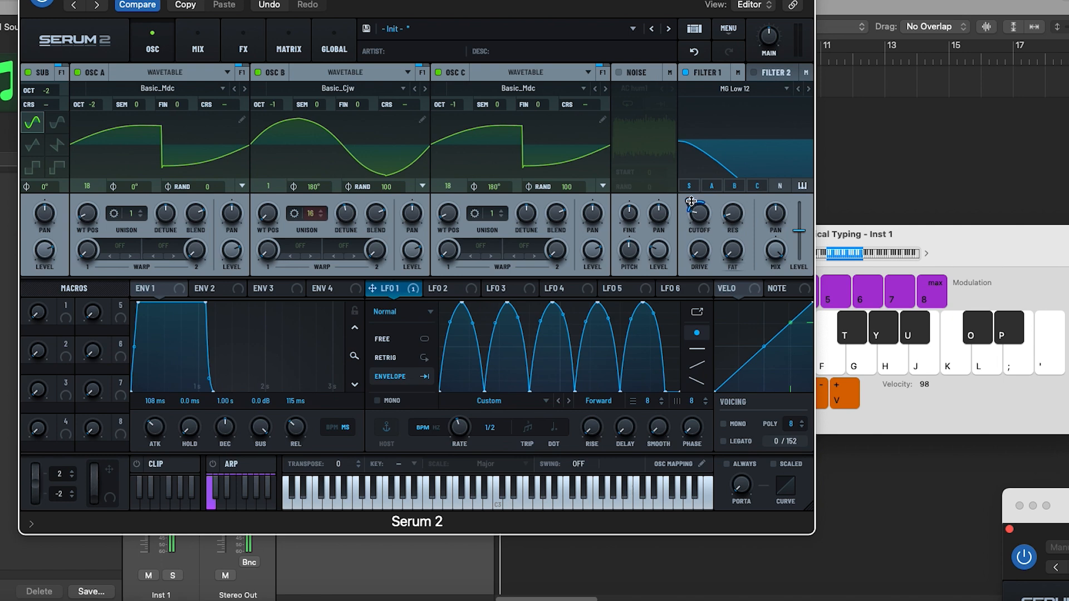
{"action": "left_click_drag", "start_coordinate": [691, 202], "coordinate": [694, 191]}
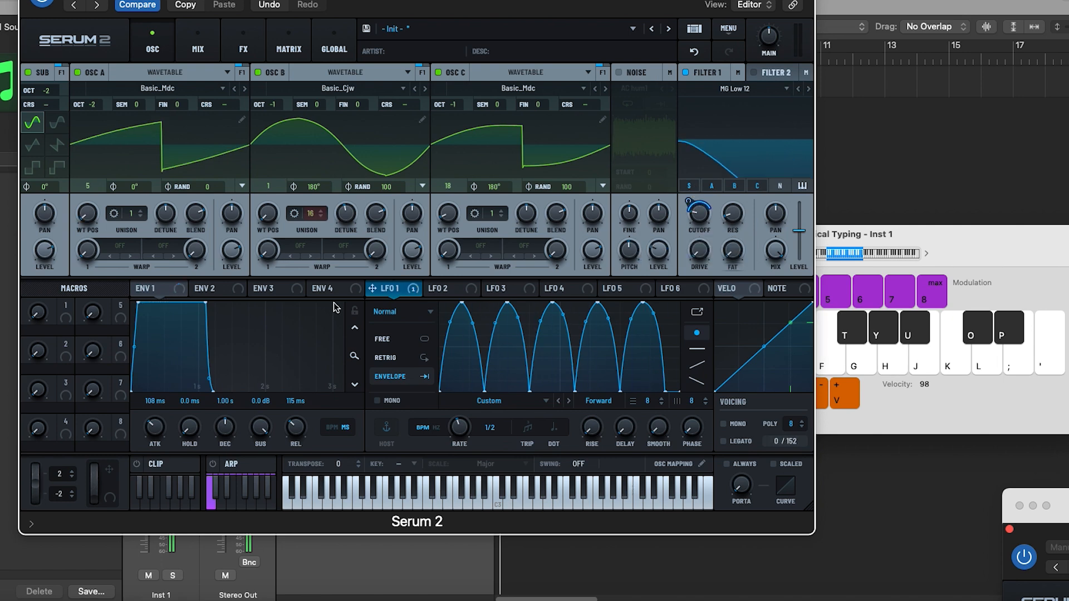
- Assign LFO 1 to Osc A's wavetable position and play notes to audition the modulation
{"action": "left_click_drag", "start_coordinate": [416, 291], "coordinate": [91, 188]}
{"action": "key", "text": "h"}
{"action": "key", "text": "h"}
{"action": "key", "text": "h"}
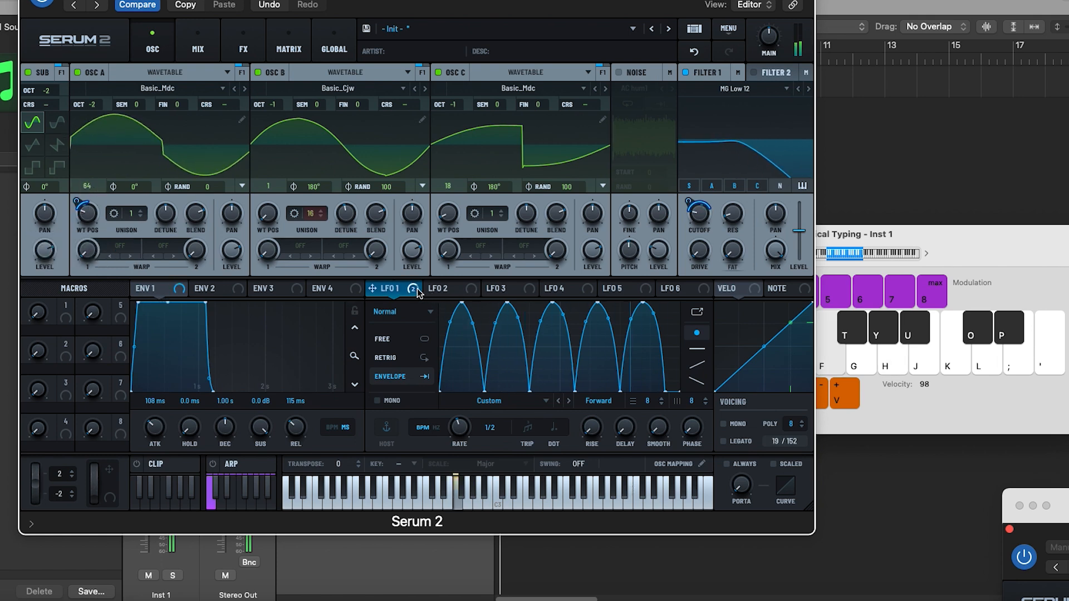
- Assign LFO 1 to Osc B's wavetable position and play several notes to audition the change
{"action": "left_click_drag", "start_coordinate": [413, 291], "coordinate": [258, 254]}
{"action": "key", "text": "h"}
{"action": "key", "text": "h"}
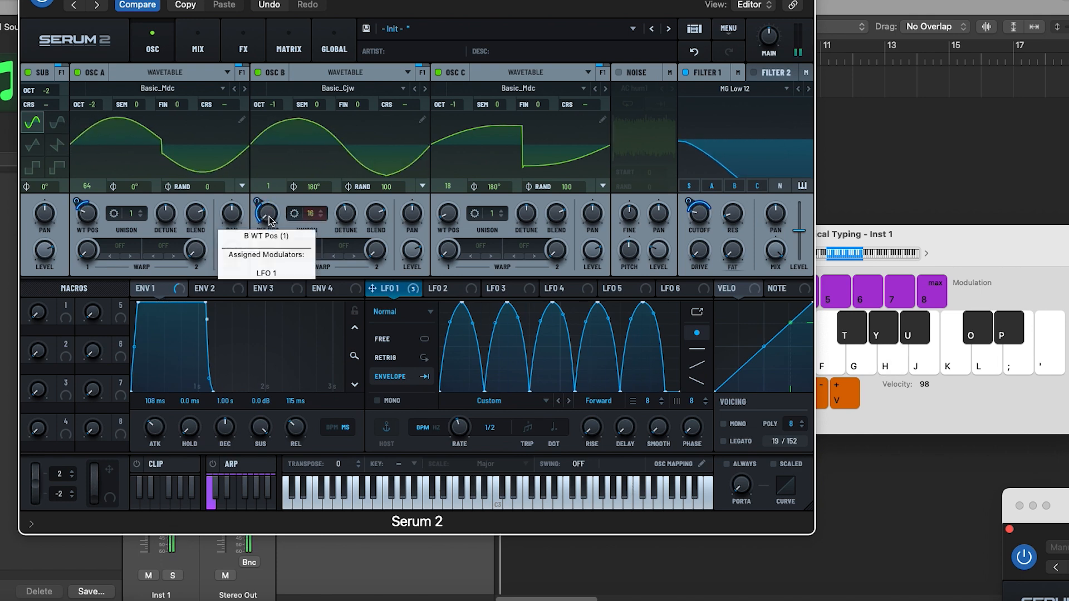
{"action": "key", "text": "h"}
{"action": "key", "text": "d"}
{"action": "key", "text": "f"}
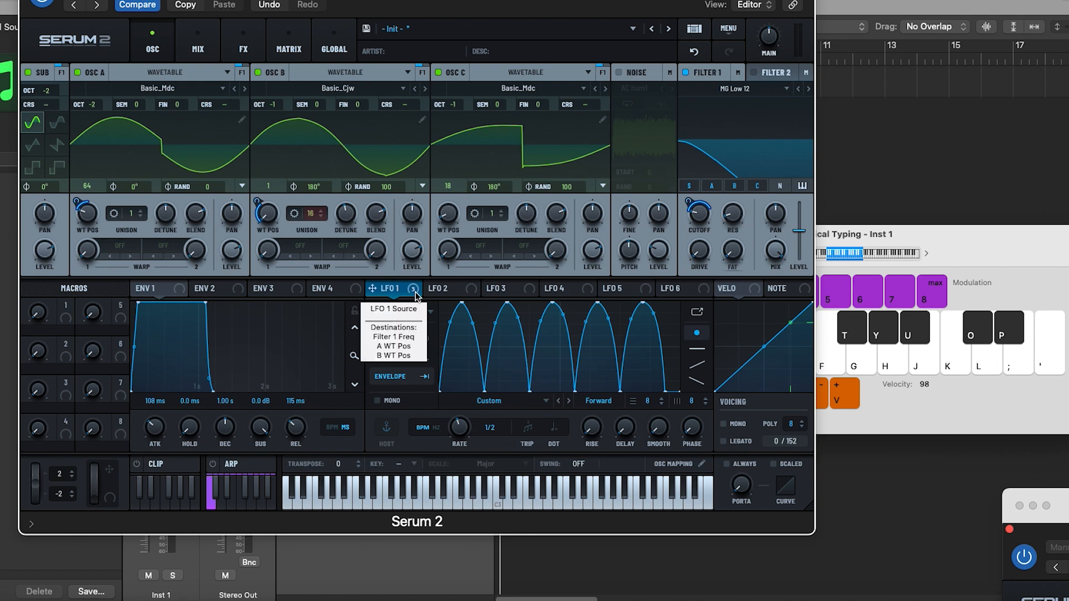
- Try LFO 1 on Osc C's wavetable position with the base position at 120, and play notes to audition it
{"action": "left_click_drag", "start_coordinate": [416, 289], "coordinate": [453, 217]}
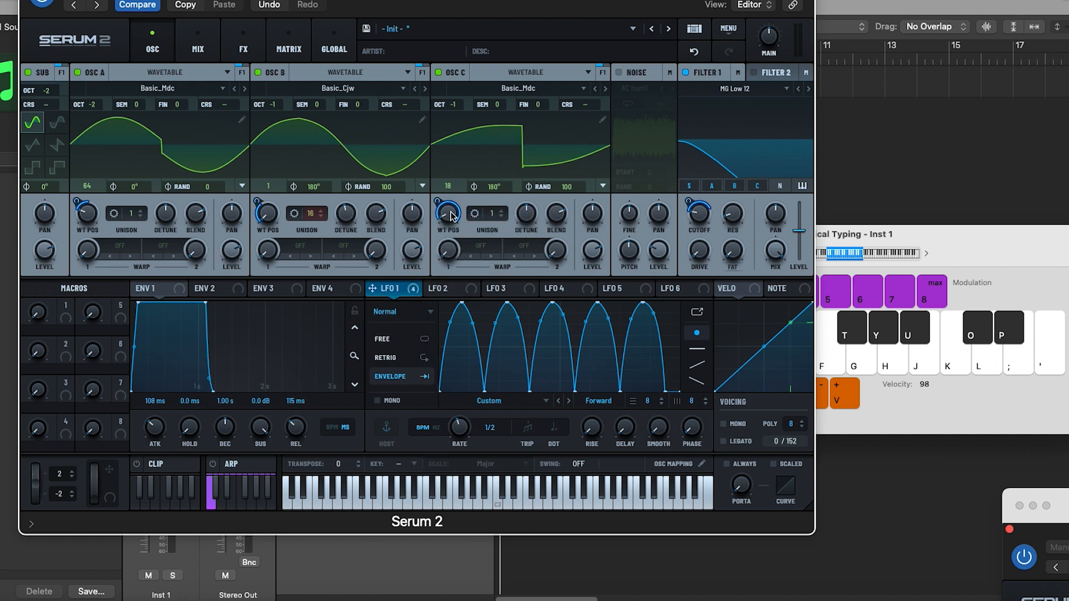
{"action": "key", "text": "h"}
{"action": "key", "text": "h"}
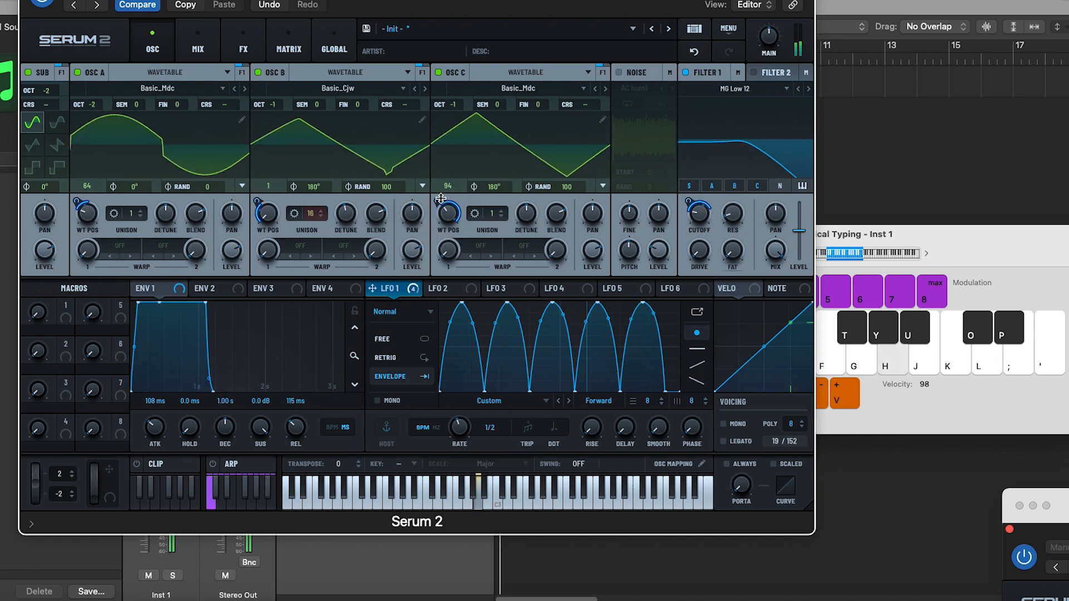
{"action": "mouse_move", "coordinate": [444, 211]}
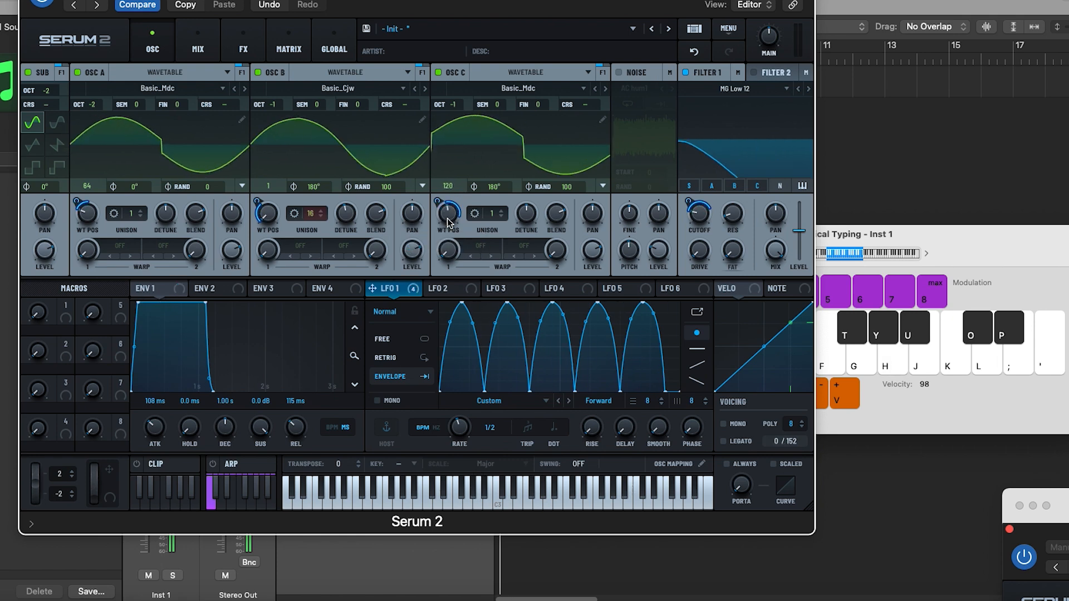
{"action": "key", "text": "h"}
{"action": "key", "text": "d"}
{"action": "key", "text": "f"}
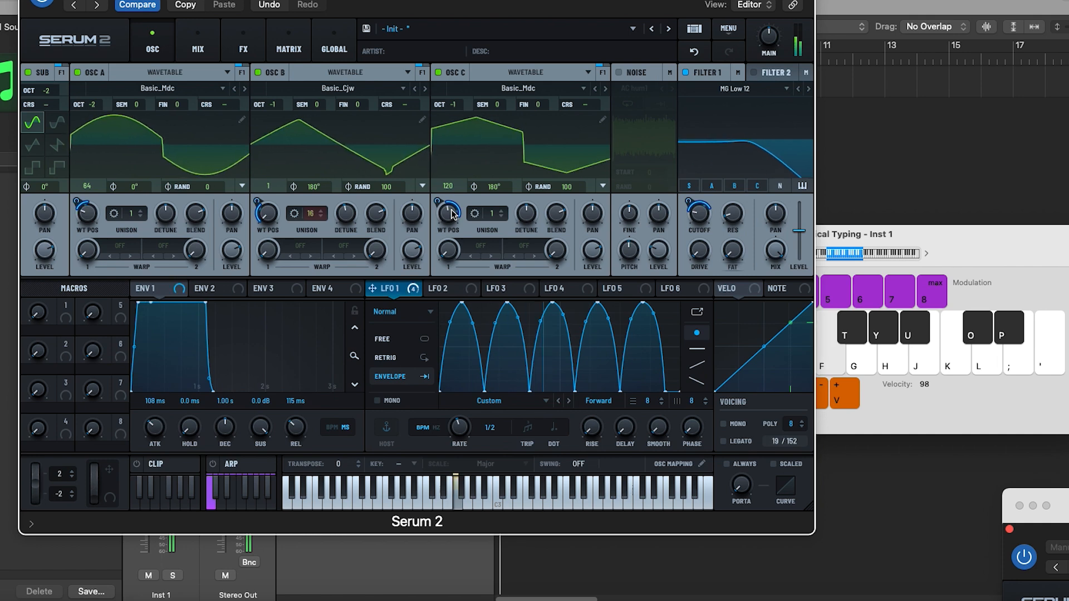
- Load the Basic Shapes analog wavetable into Osc C and play notes to audition it
{"action": "left_click", "coordinate": [512, 88]}
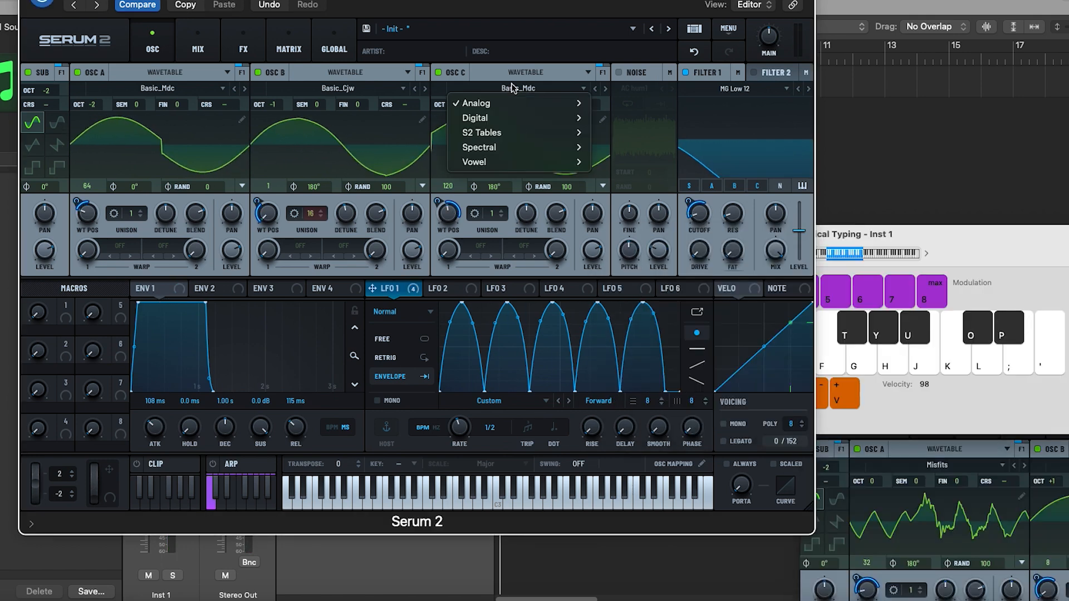
{"action": "mouse_move", "coordinate": [491, 98]}
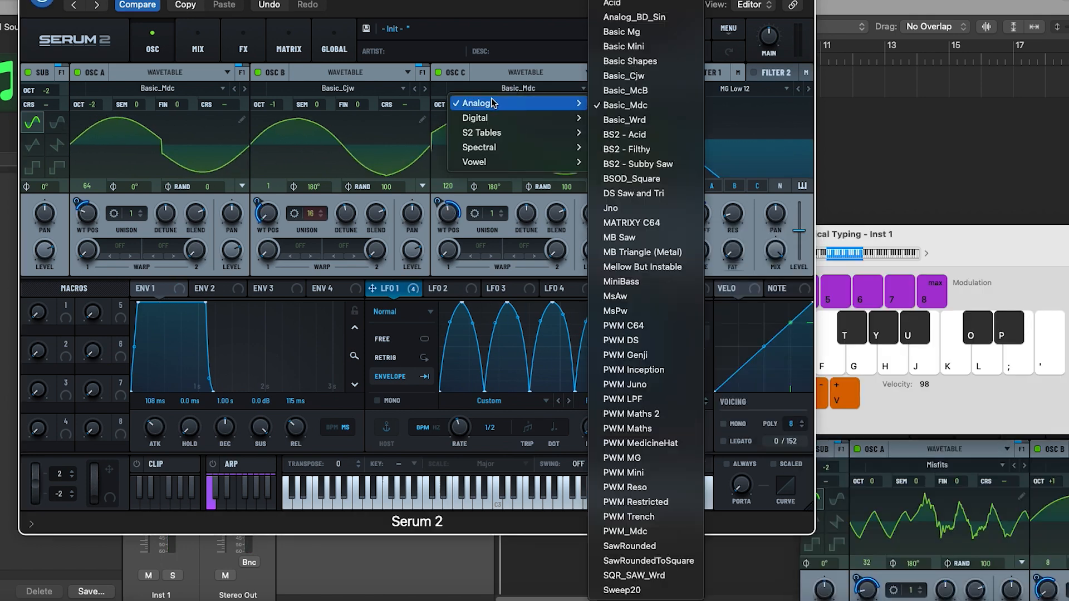
{"action": "left_click", "coordinate": [630, 62]}
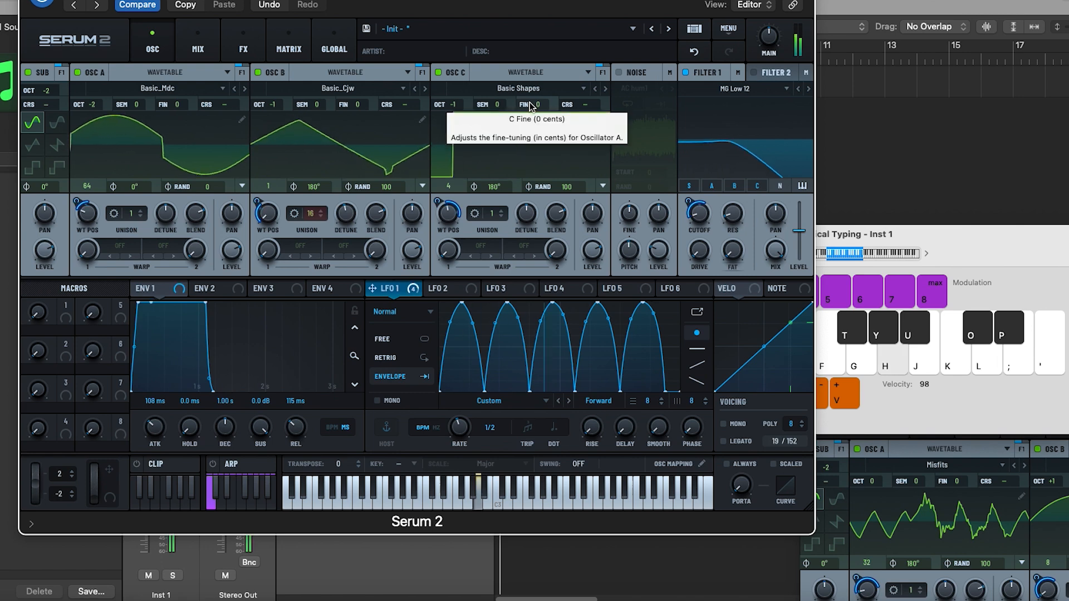
{"action": "key", "text": "d"}
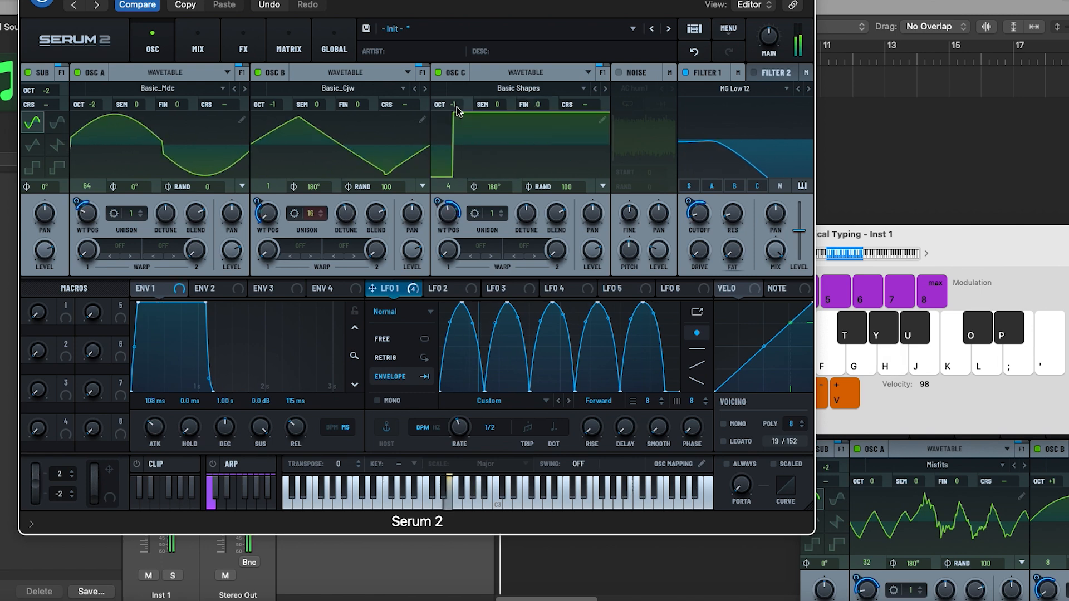
{"action": "key", "text": "f"}
{"action": "key", "text": "h"}
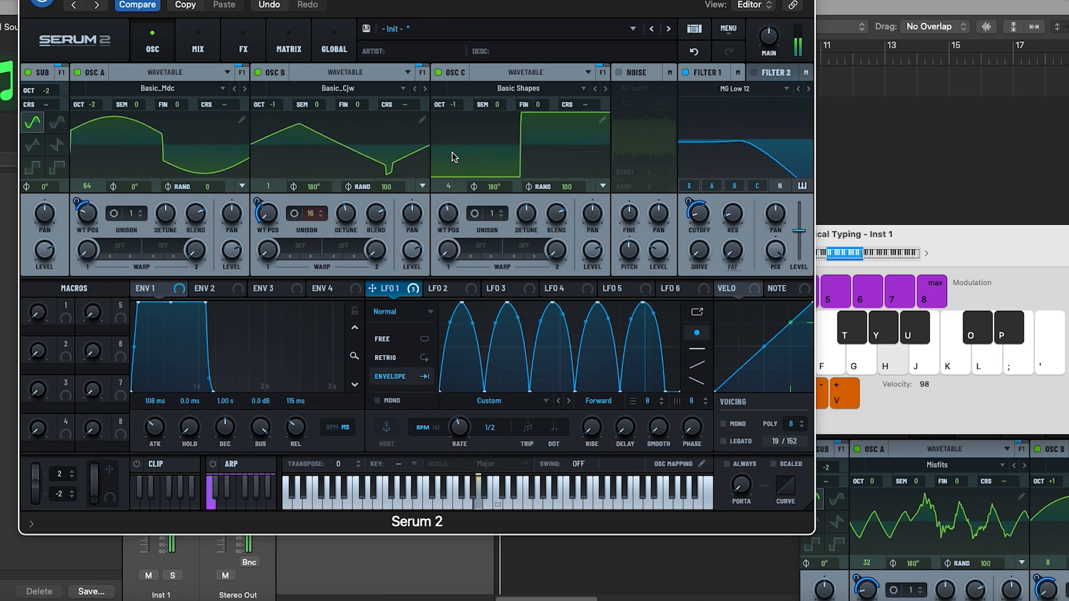
- Set Osc B's first warp mode to FM (C) and play notes to audition the result
{"action": "left_click", "coordinate": [300, 246]}
{"action": "mouse_move", "coordinate": [312, 334]}
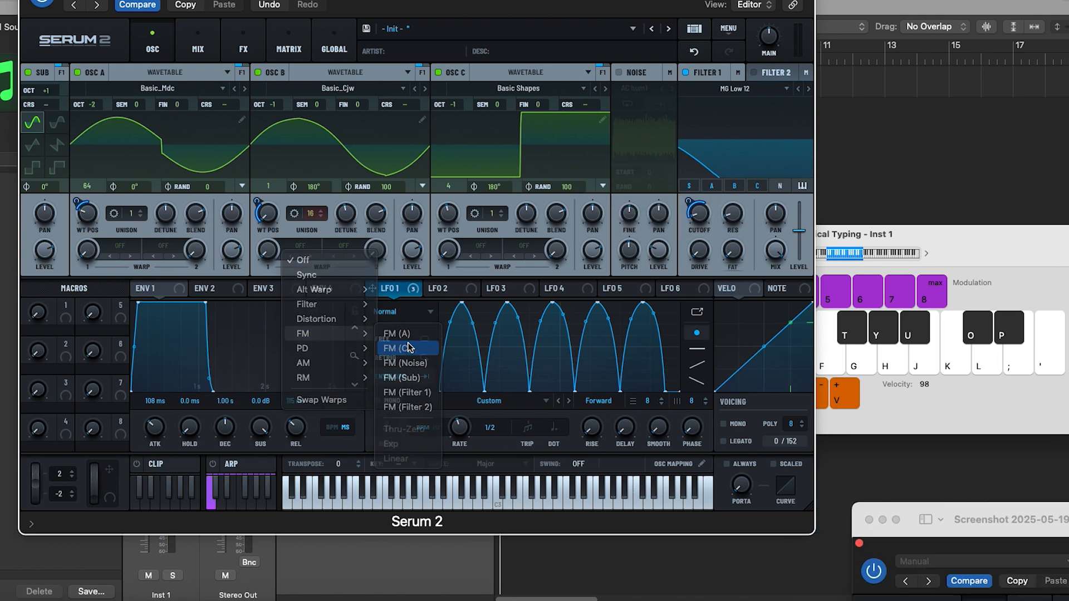
{"action": "left_click", "coordinate": [409, 347]}
{"action": "left_click_drag", "start_coordinate": [272, 206], "coordinate": [274, 204]}
{"action": "key", "text": "h"}
{"action": "key", "text": "h"}
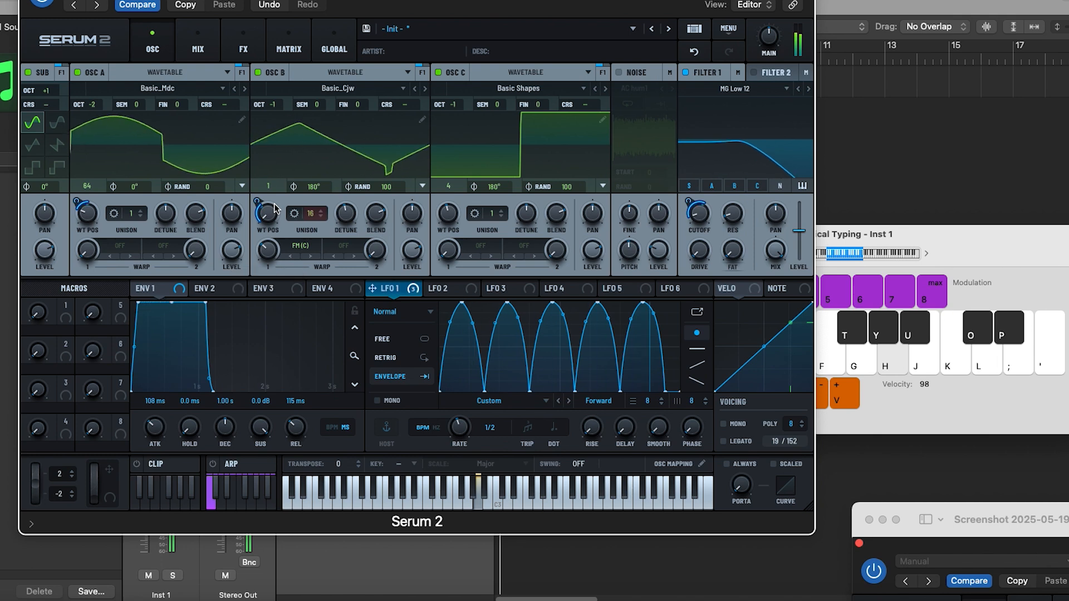
{"action": "key", "text": "d"}
{"action": "key", "text": "f"}
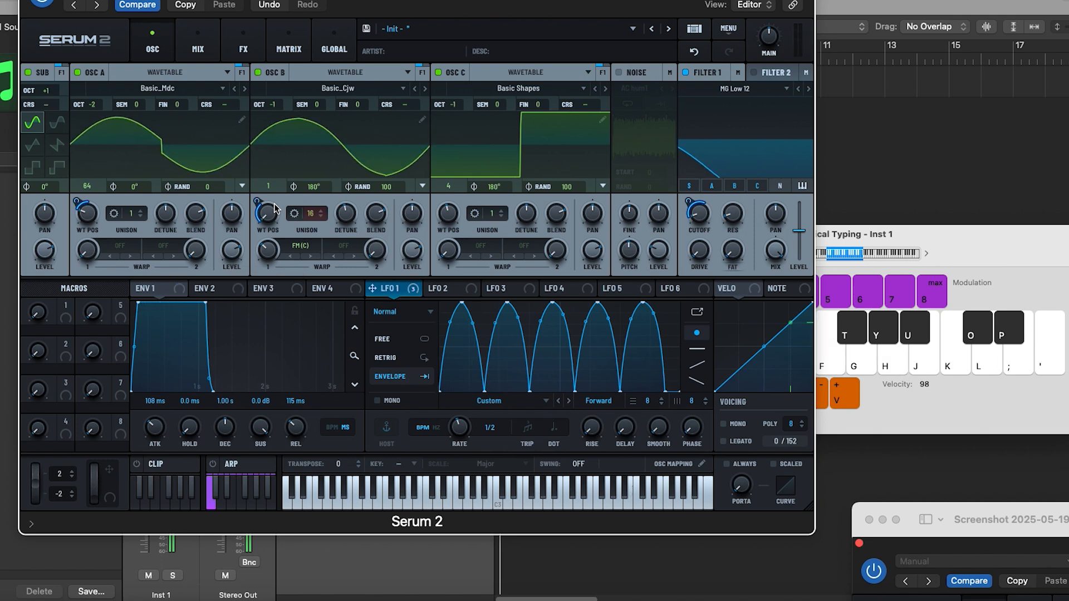
{"action": "key", "text": "h"}
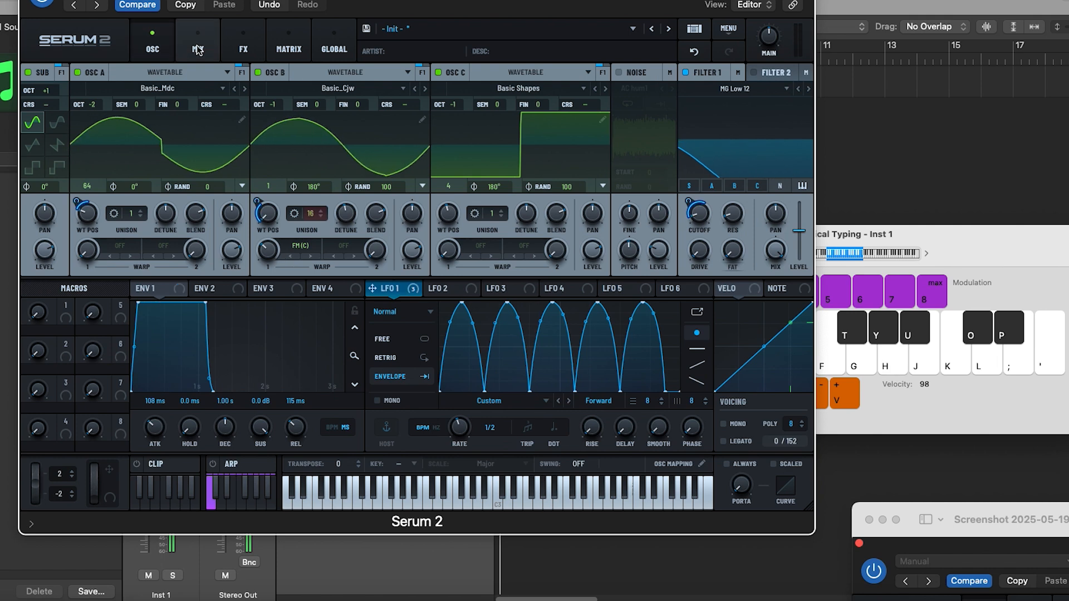
- Add a Distortion effect to the main effects chain, set its drive to 53%, and audition it with notes
{"action": "left_click", "coordinate": [243, 50]}
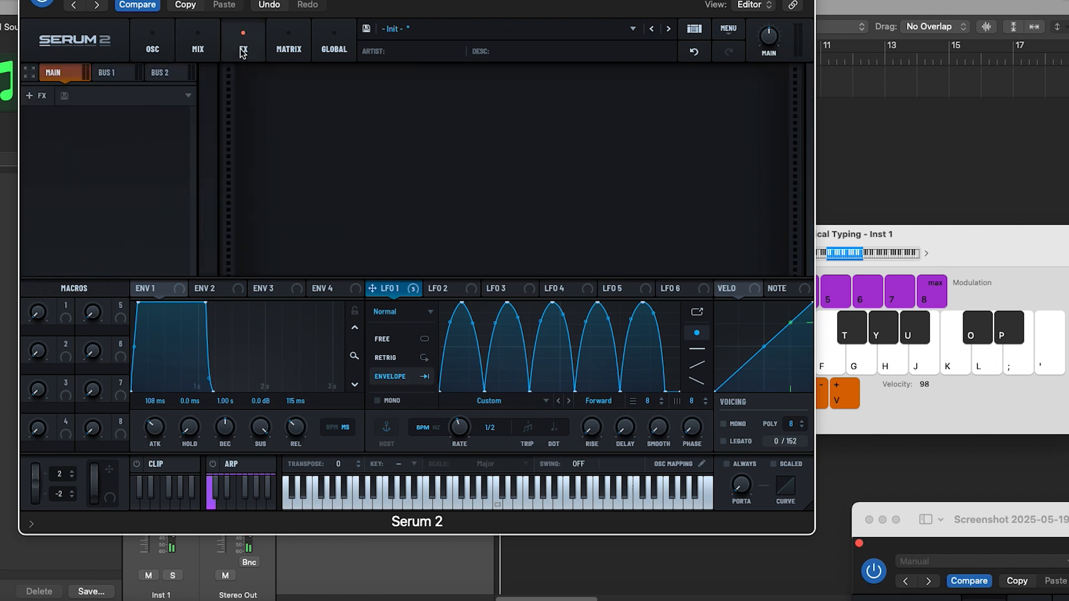
{"action": "left_click", "coordinate": [39, 97]}
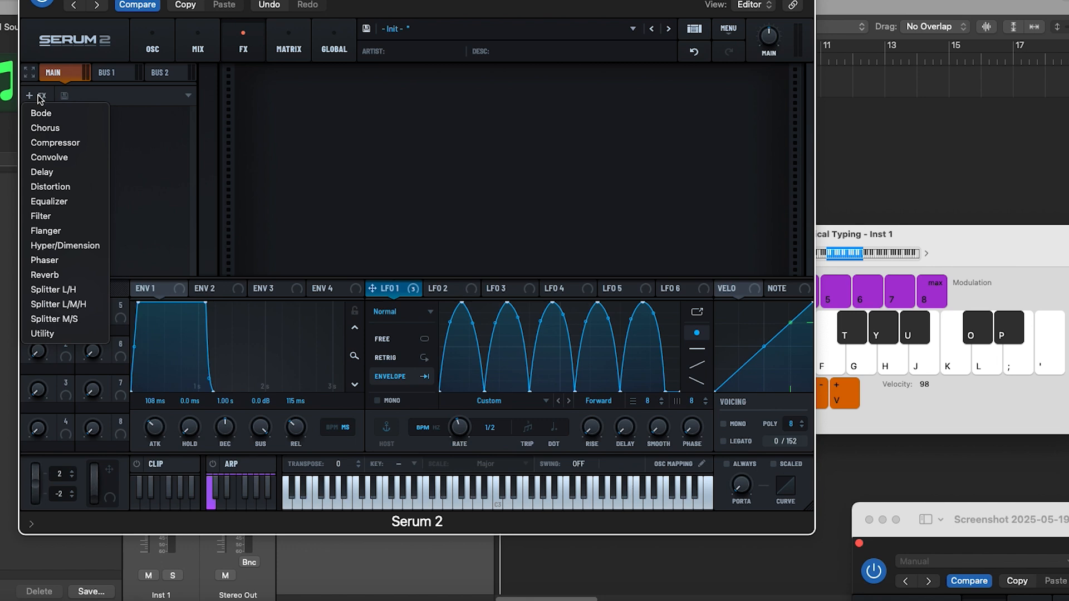
{"action": "left_click", "coordinate": [58, 188]}
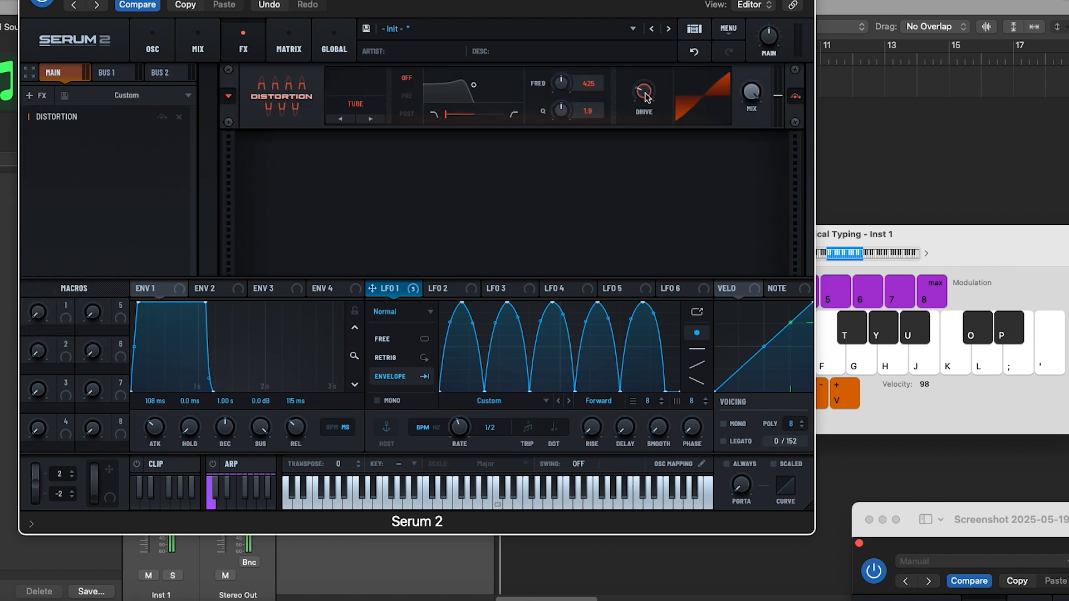
{"action": "left_click_drag", "start_coordinate": [646, 97], "coordinate": [651, 62]}
{"action": "key", "text": "h"}
{"action": "key", "text": "h"}
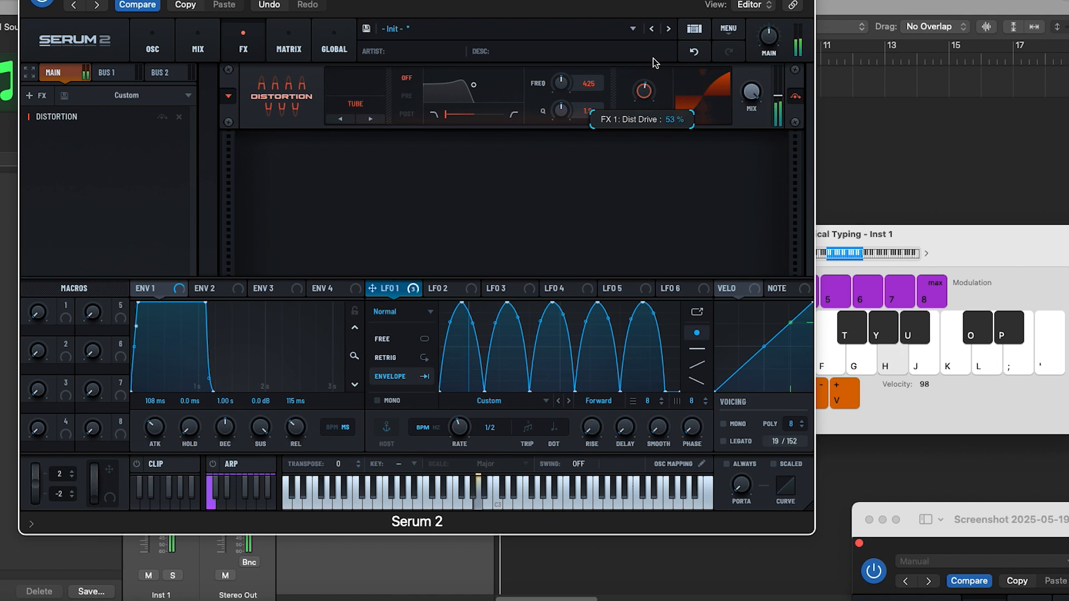
{"action": "key", "text": "d"}
{"action": "key", "text": "f"}
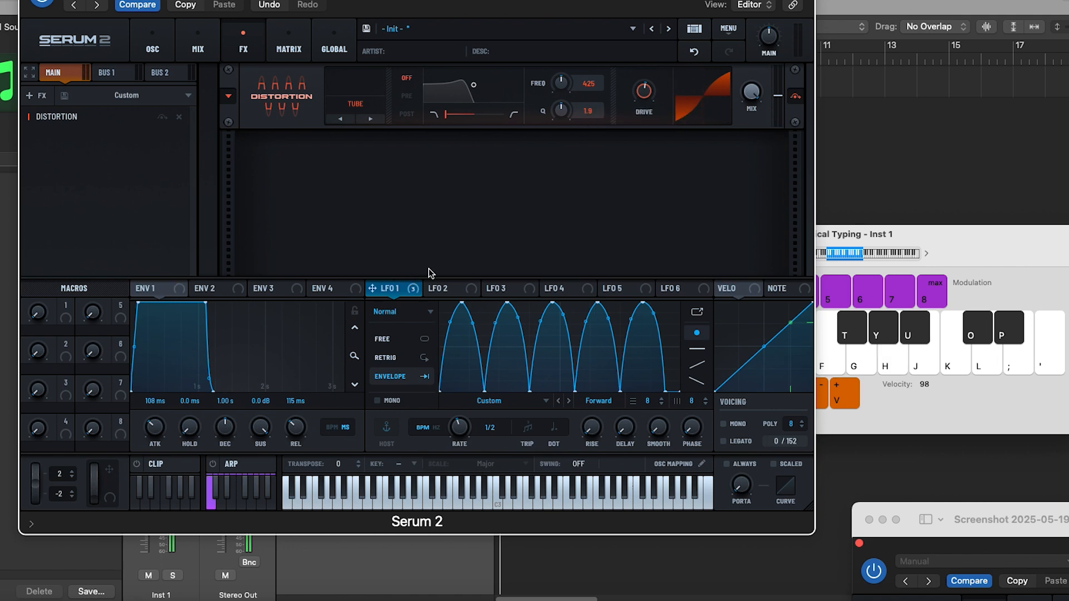
- Assign LFO 1 to the distortion drive with a base drive of 25%, and play notes to audition the modulation
{"action": "left_click_drag", "start_coordinate": [372, 289], "coordinate": [644, 90]}
{"action": "mouse_move", "coordinate": [640, 114]}
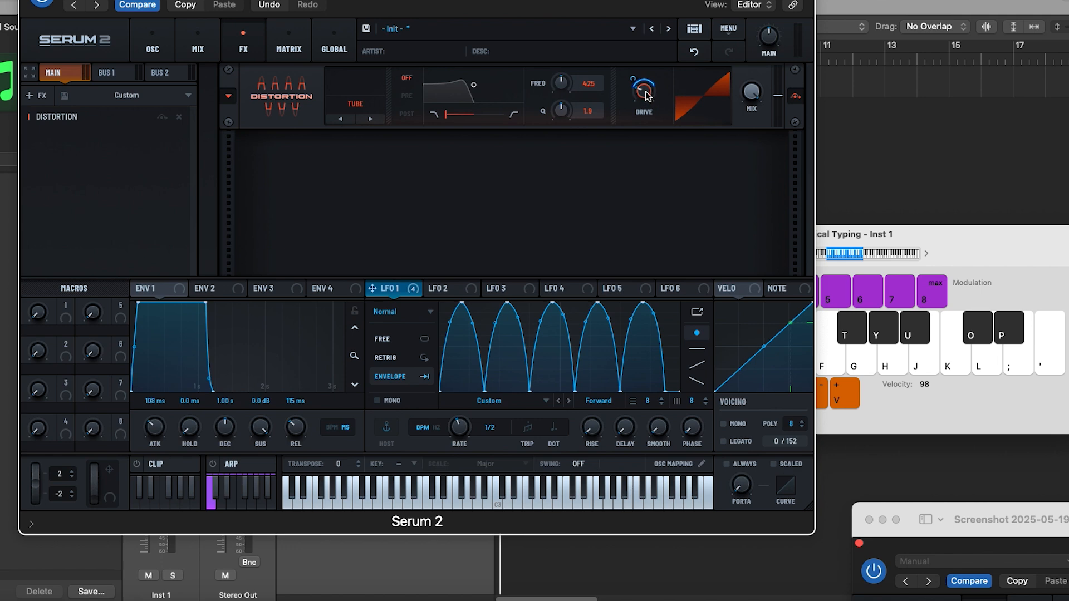
{"action": "key", "text": "h"}
{"action": "key", "text": "h"}
{"action": "key", "text": "d"}
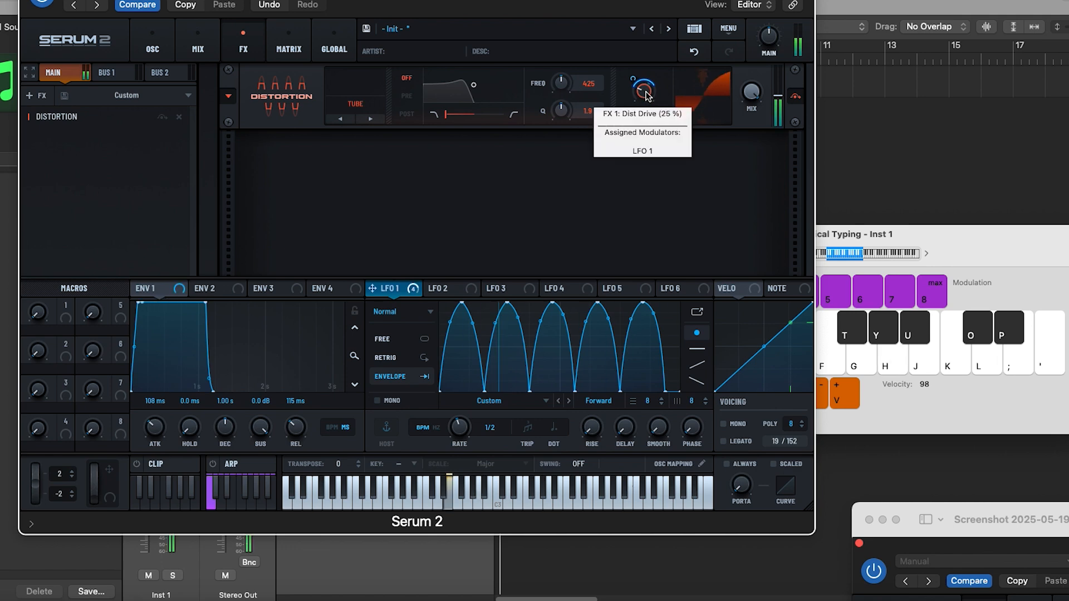
{"action": "key", "text": "f"}
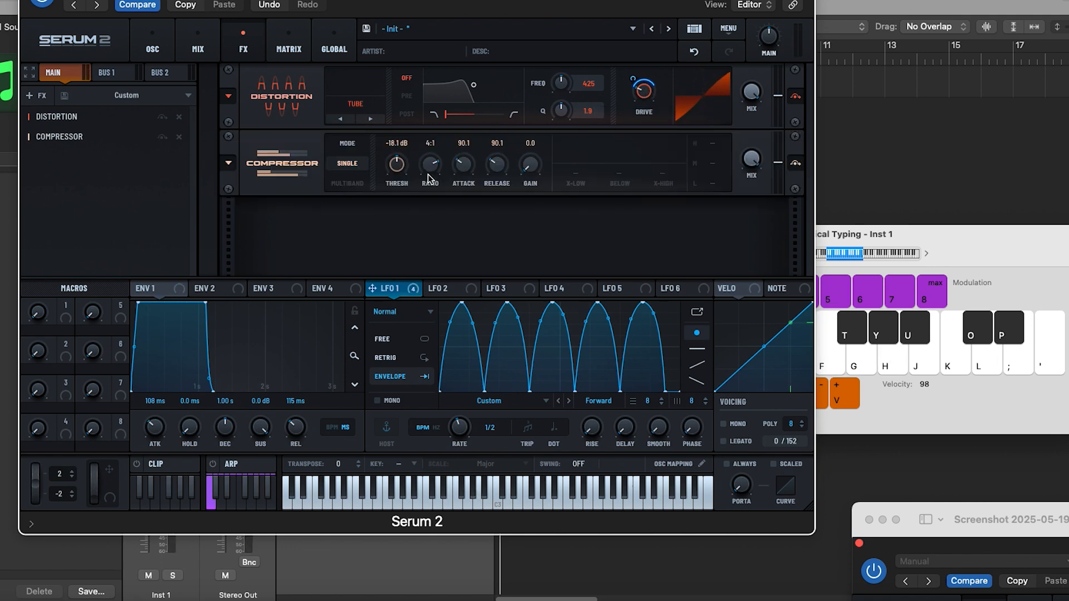
- Audition notes through the Compressor and set its gain to 4.2
{"action": "key", "text": "h"}
{"action": "key", "text": "h"}
{"action": "left_click_drag", "start_coordinate": [529, 172], "coordinate": [530, 156]}
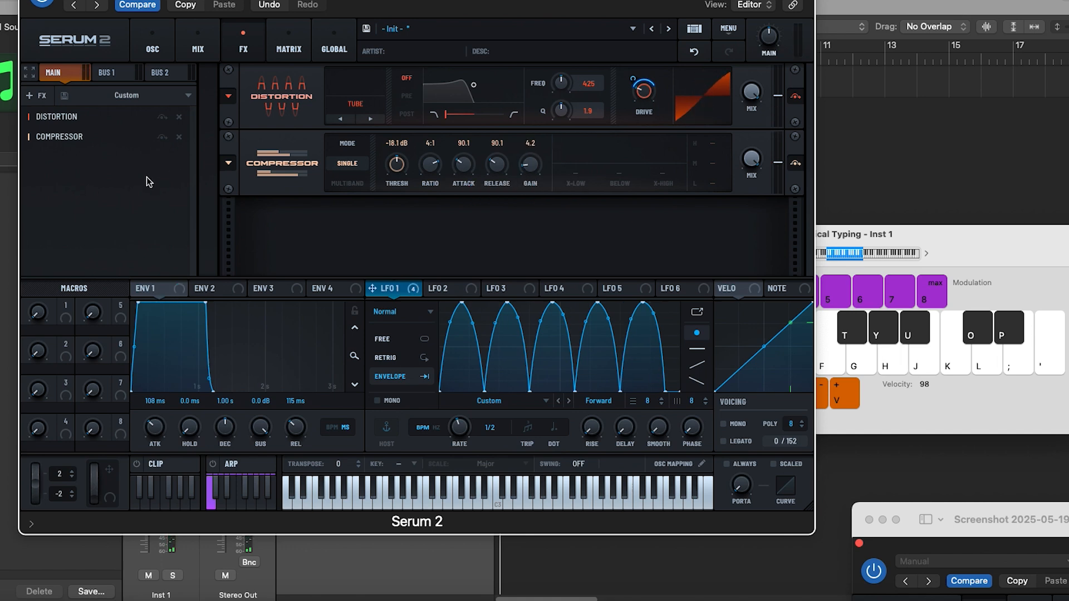
- Add a Hyper/Dimension effect to the main effects chain and play notes to audition it
{"action": "left_click", "coordinate": [29, 96]}
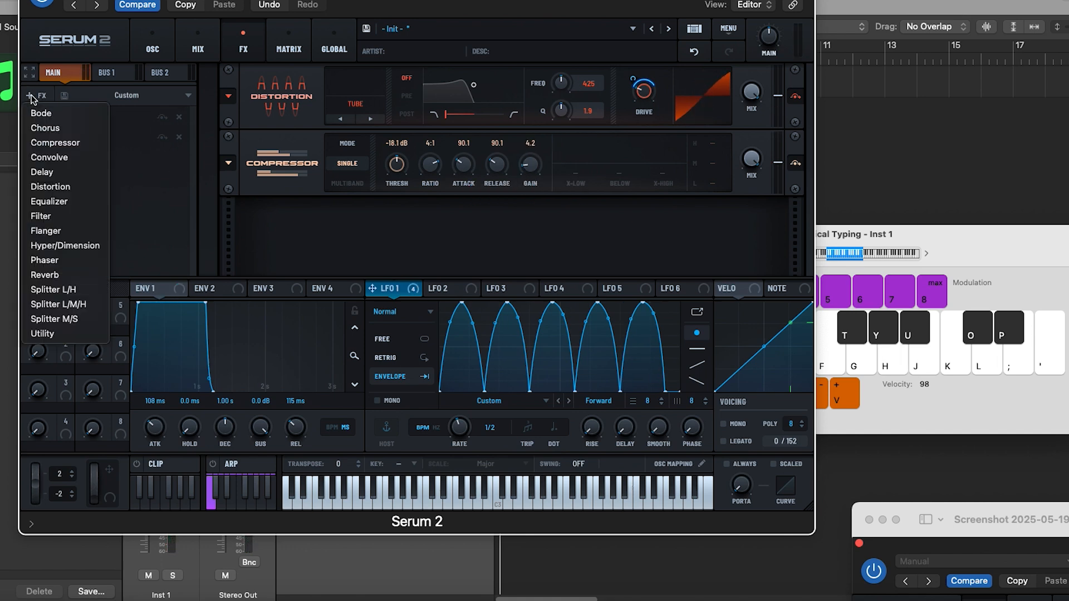
{"action": "left_click", "coordinate": [65, 245]}
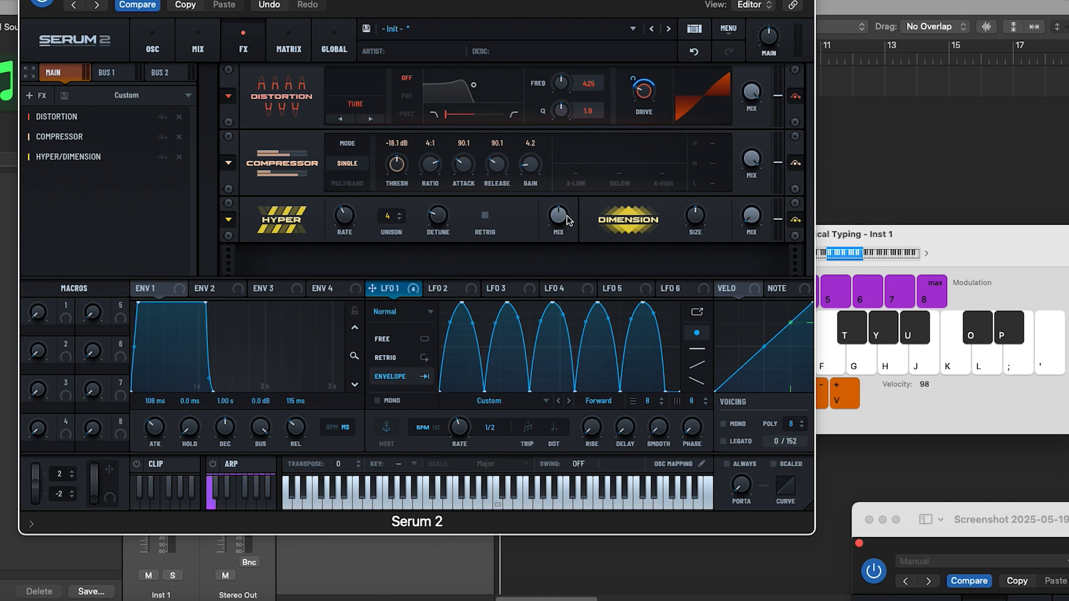
{"action": "key", "text": "h"}
{"action": "key", "text": "d"}
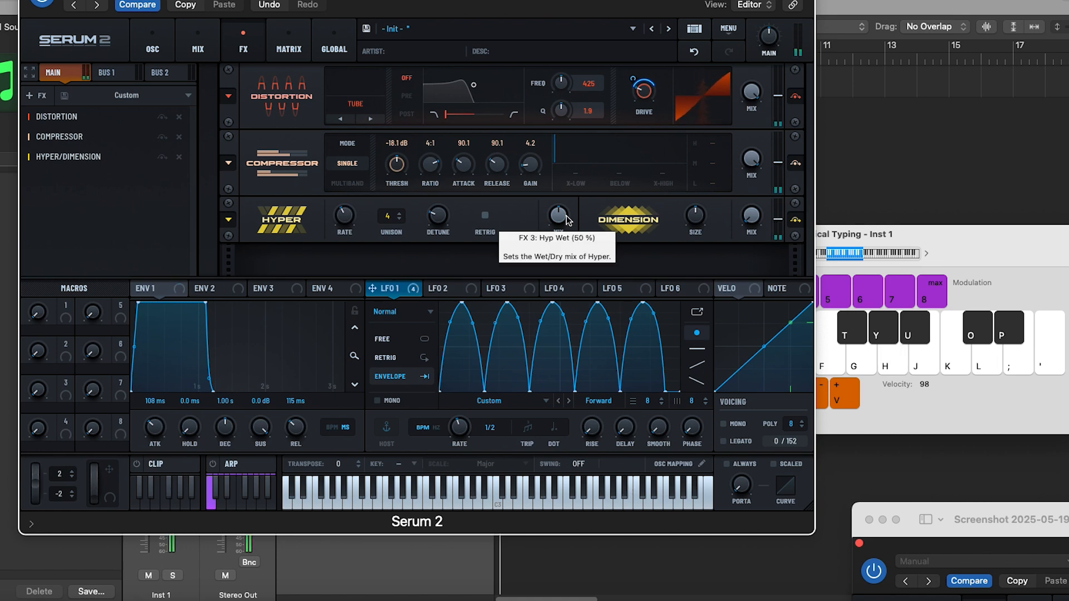
{"action": "key", "text": "f"}
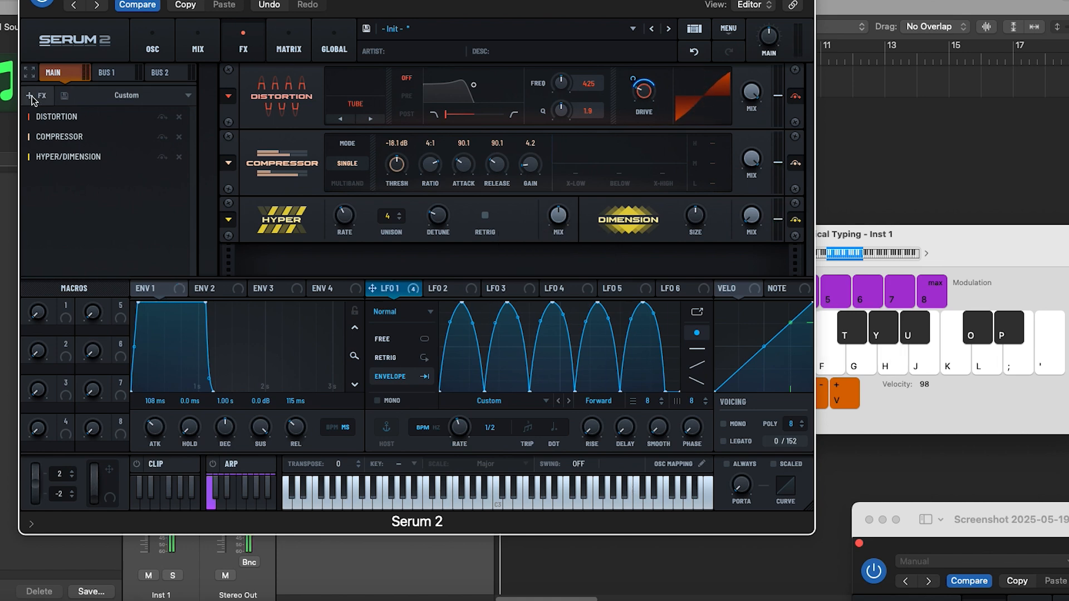
- Add an Equalizer to the main effects chain and set its low-band gain to 4.1 dB
{"action": "left_click", "coordinate": [30, 96]}
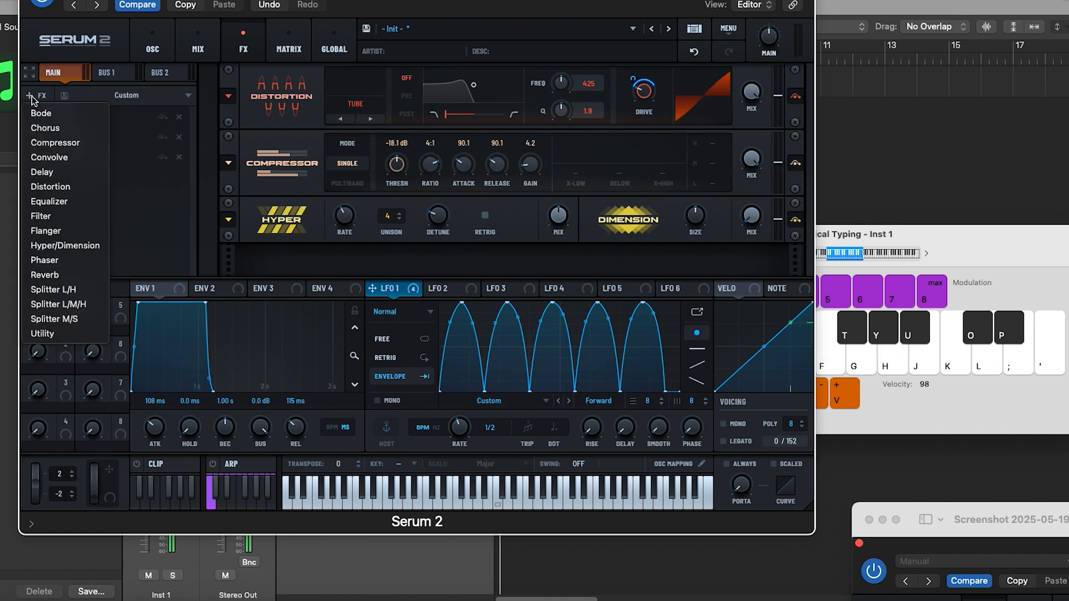
{"action": "left_click", "coordinate": [50, 201]}
{"action": "left_click_drag", "start_coordinate": [419, 250], "coordinate": [422, 242]}
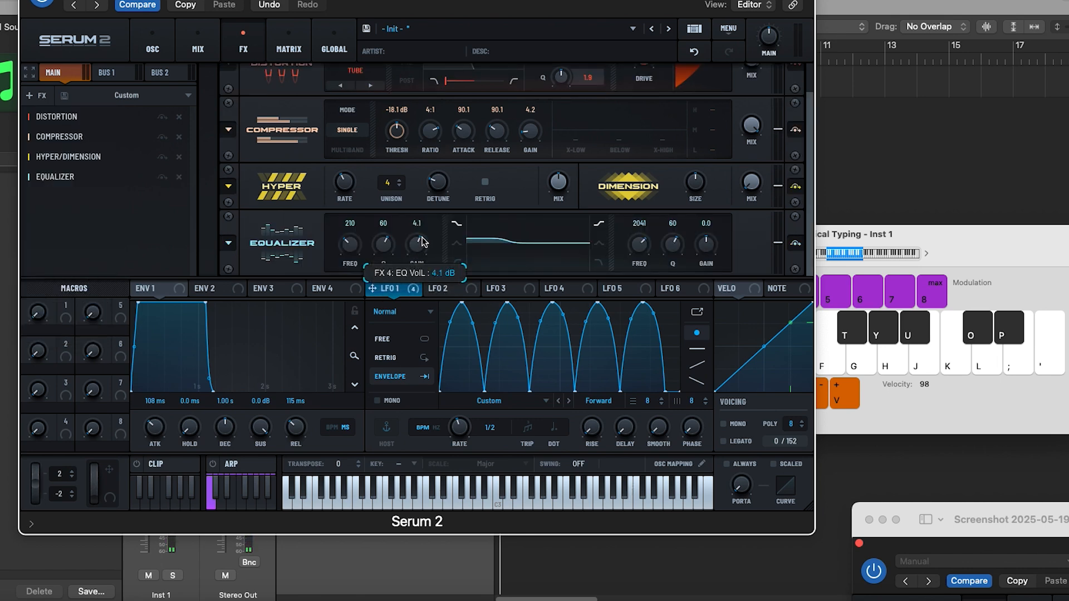
- Assign LFO 1 to the Equalizer's low and high gains with base gains of -7.4 and -2.1 dB, and audition notes
{"action": "left_click_drag", "start_coordinate": [706, 250], "coordinate": [714, 242]}
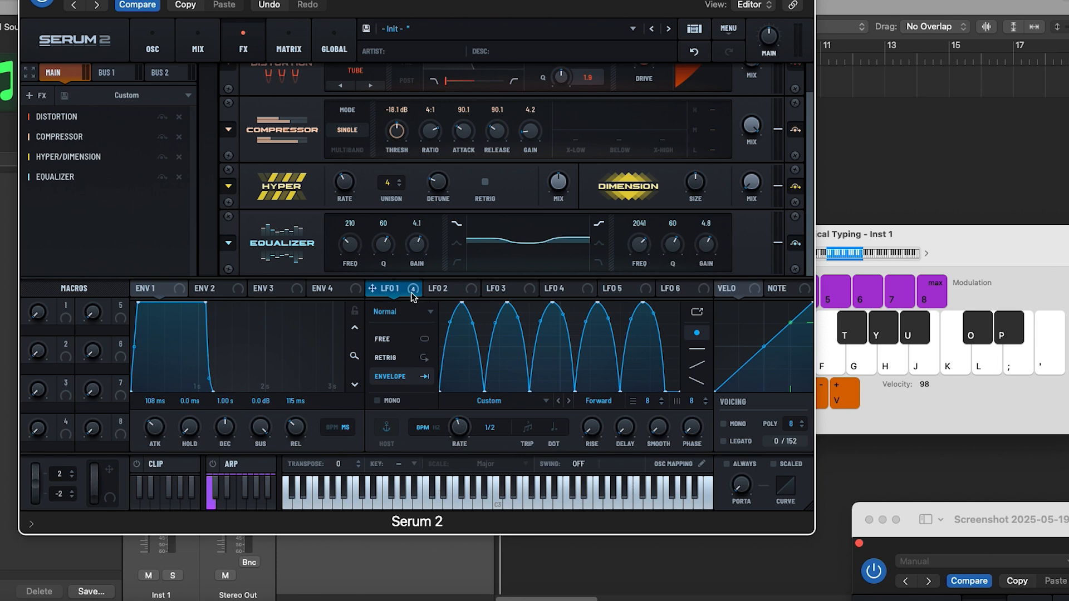
{"action": "left_click_drag", "start_coordinate": [413, 295], "coordinate": [439, 254]}
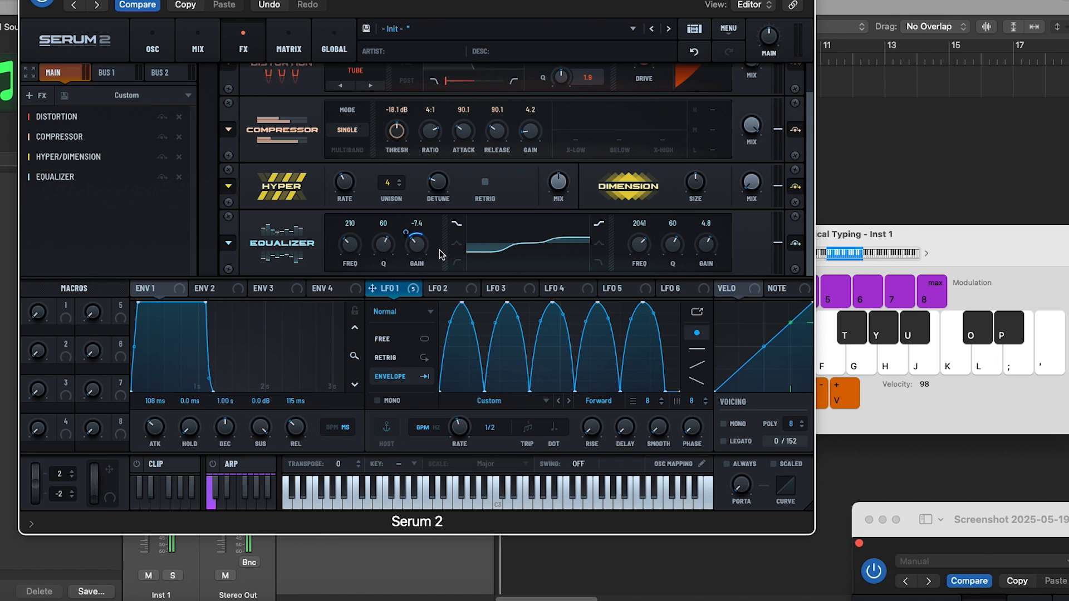
{"action": "mouse_move", "coordinate": [410, 254]}
{"action": "left_click_drag", "start_coordinate": [413, 293], "coordinate": [704, 245]}
{"action": "key", "text": "h"}
{"action": "key", "text": "h"}
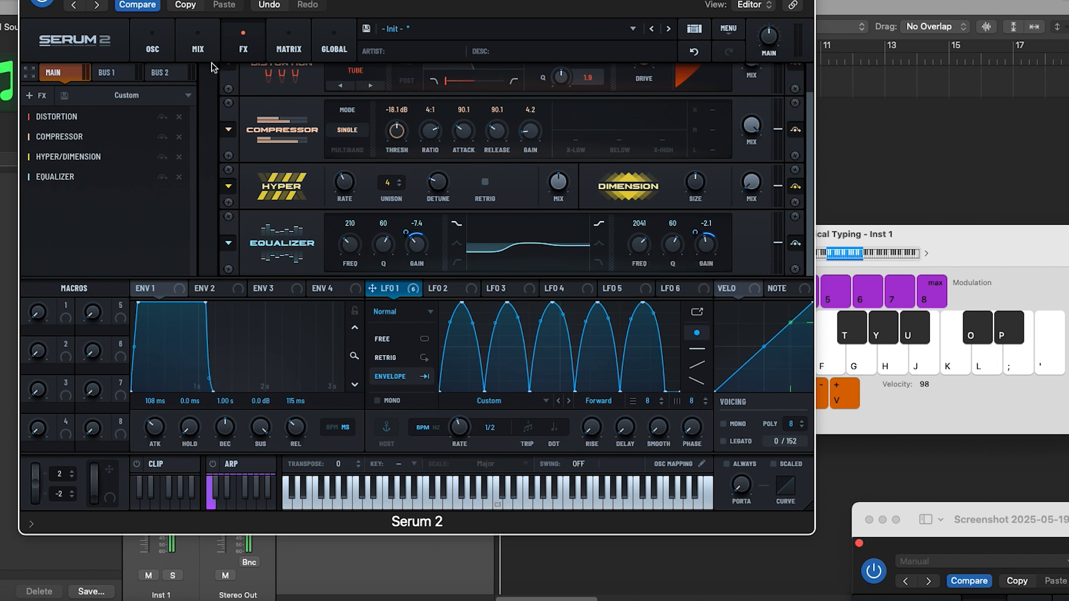
- Add a Convolve effect to the main effects chain, load the Digital Gated short factory impulse response, and play notes through it
{"action": "left_click", "coordinate": [38, 97]}
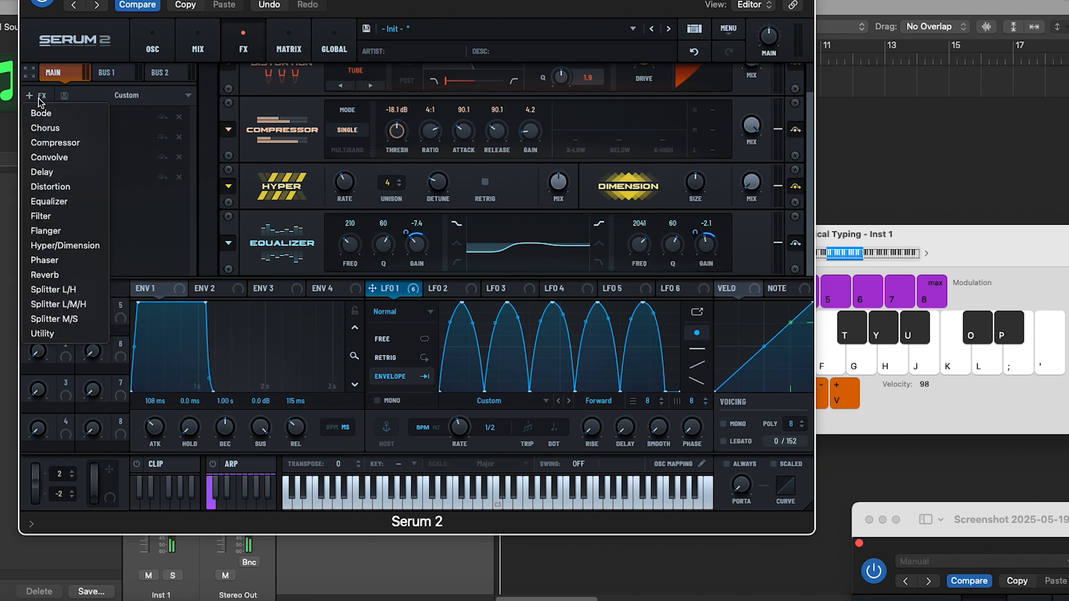
{"action": "left_click", "coordinate": [65, 160]}
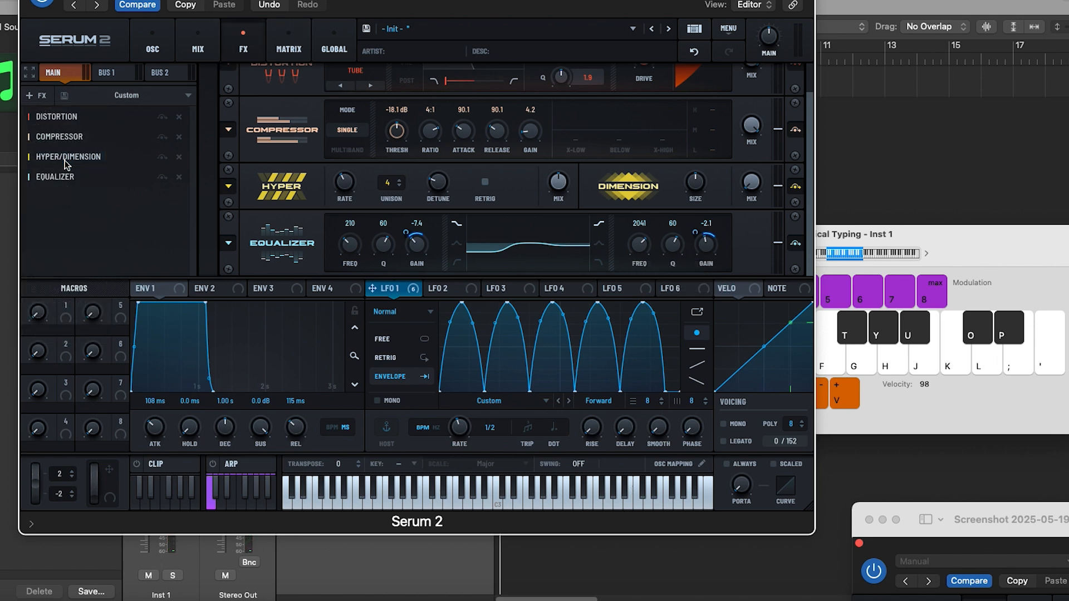
{"action": "left_click", "coordinate": [367, 252]}
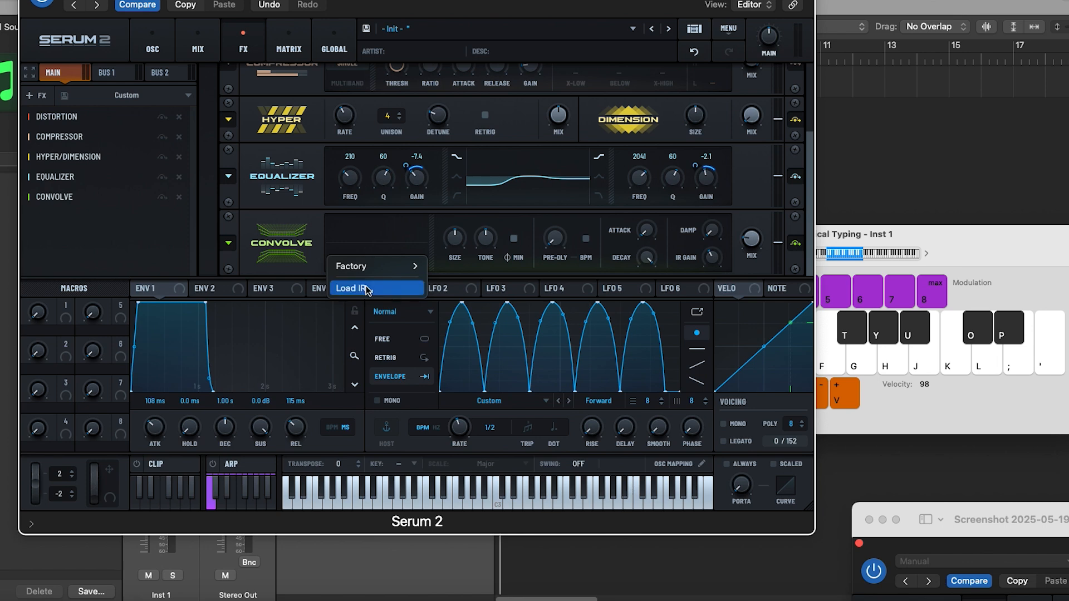
{"action": "mouse_move", "coordinate": [389, 266]}
{"action": "mouse_move", "coordinate": [457, 339]}
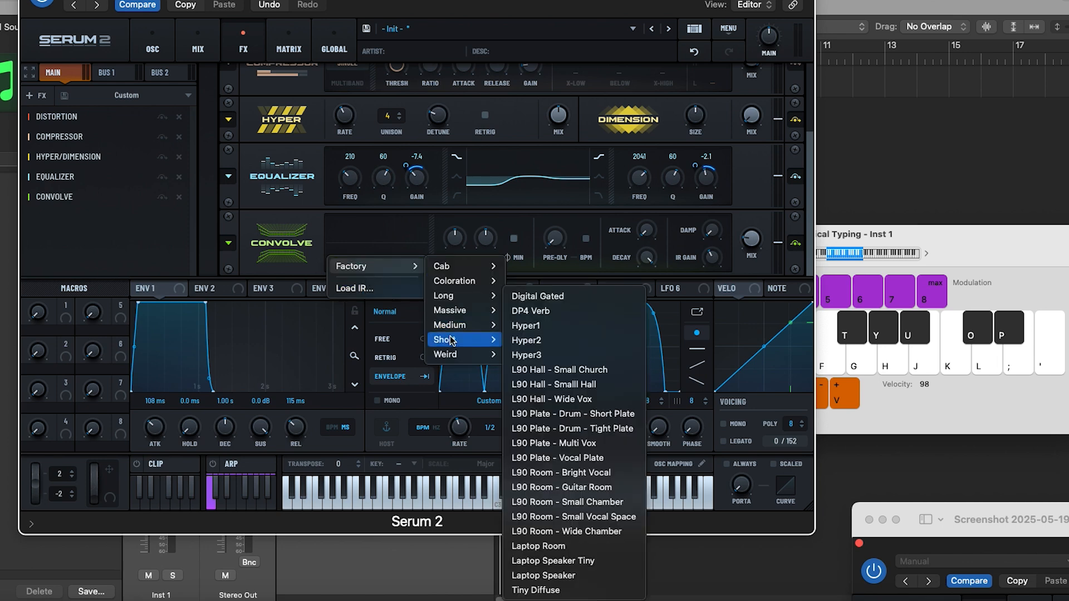
{"action": "left_click", "coordinate": [527, 301]}
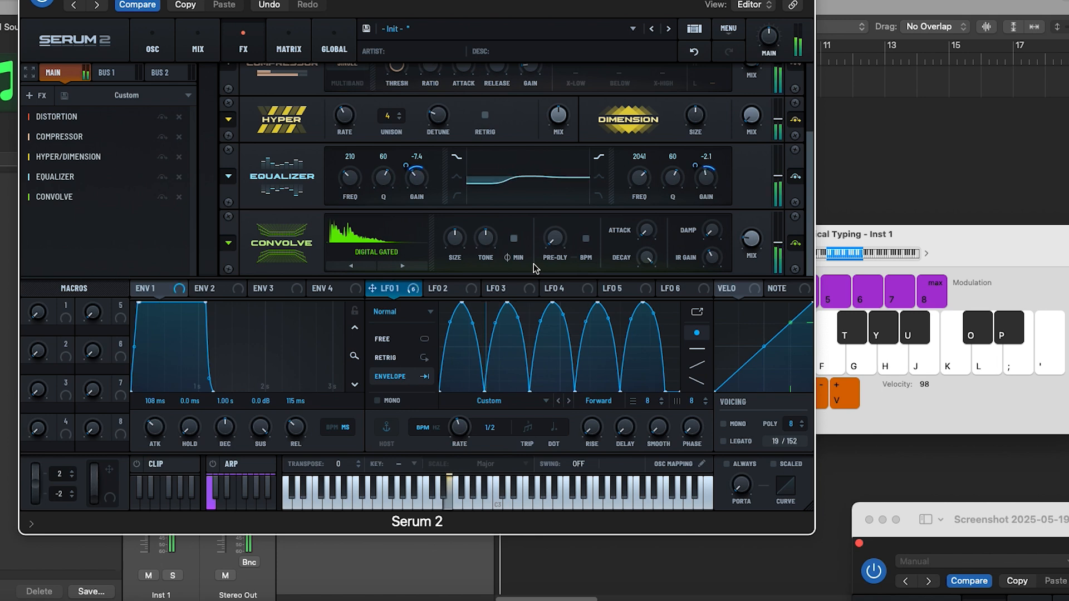
{"action": "key", "text": "f"}
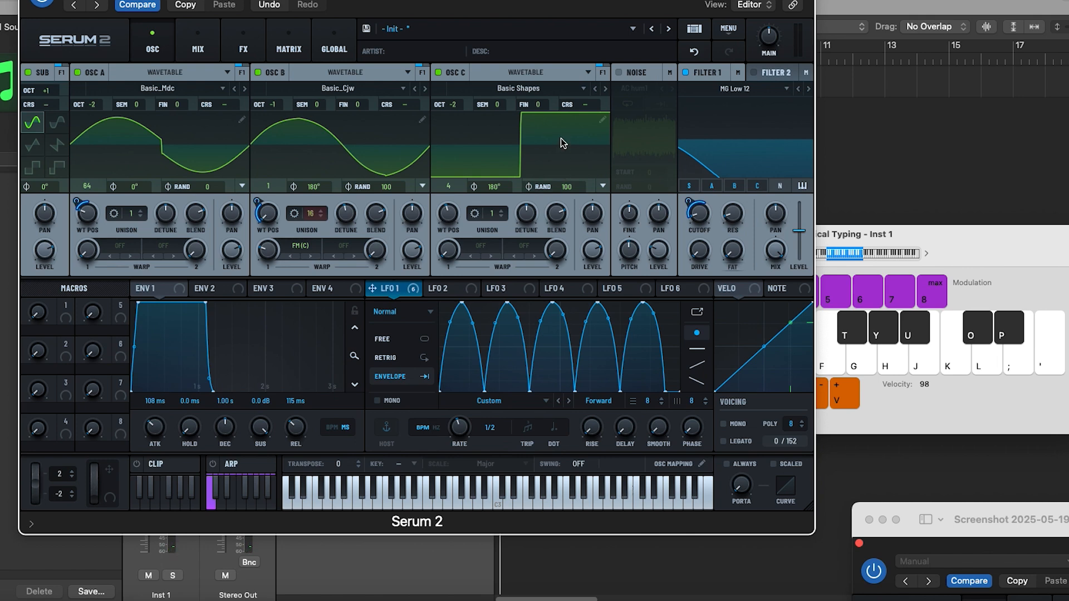
- Reset oscillator C's random phase to 100 and its phase to 180°, and set the sub oscillator's octave to -2
{"action": "key", "text": "f"}
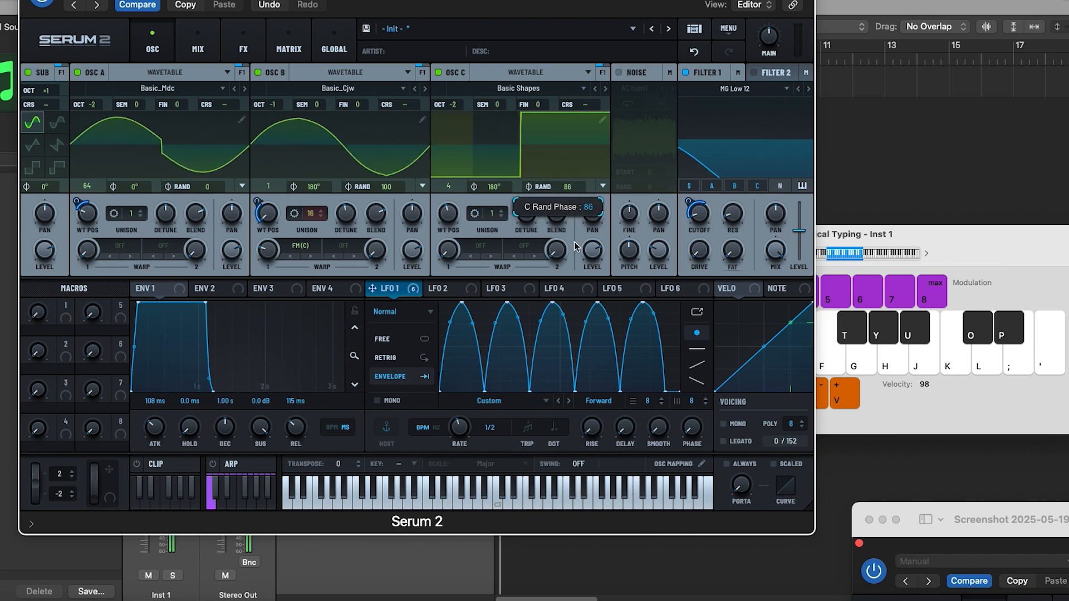
{"action": "double_click", "coordinate": [566, 186]}
{"action": "key", "text": "f"}
{"action": "double_click", "coordinate": [495, 187]}
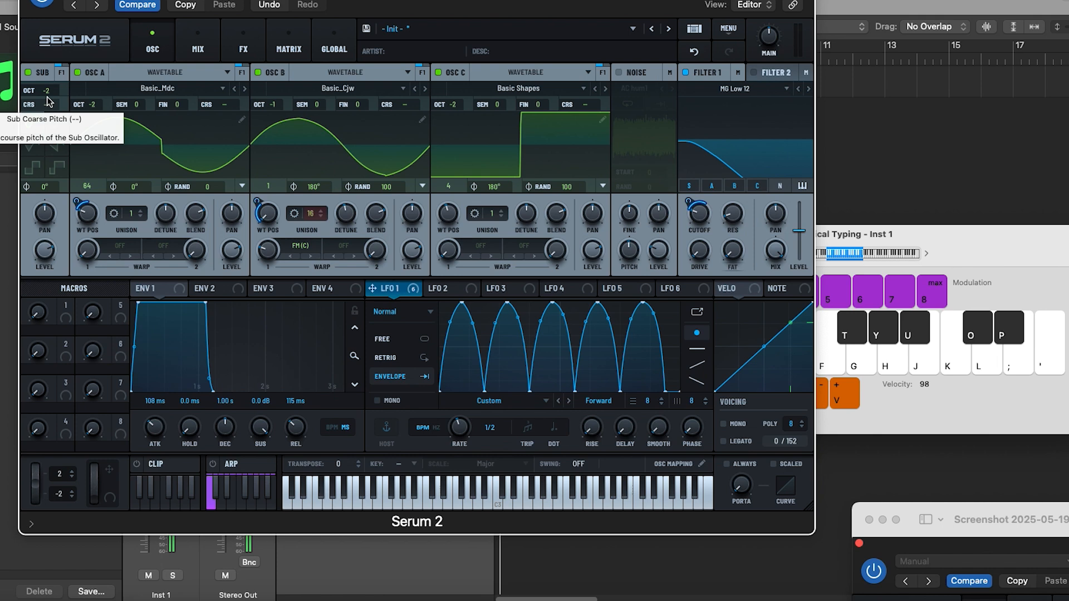
- Play a range of notes to audition the complete bass patch with its LFO 1 modulation and effects chain
{"action": "key", "text": "h"}
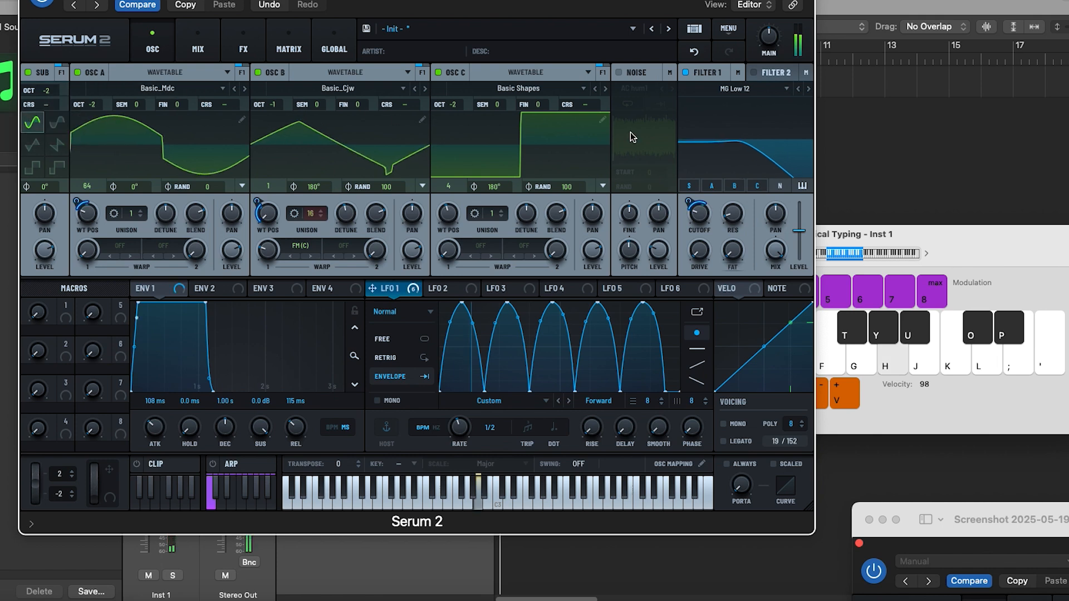
{"action": "key", "text": "d"}
{"action": "key", "text": "f"}
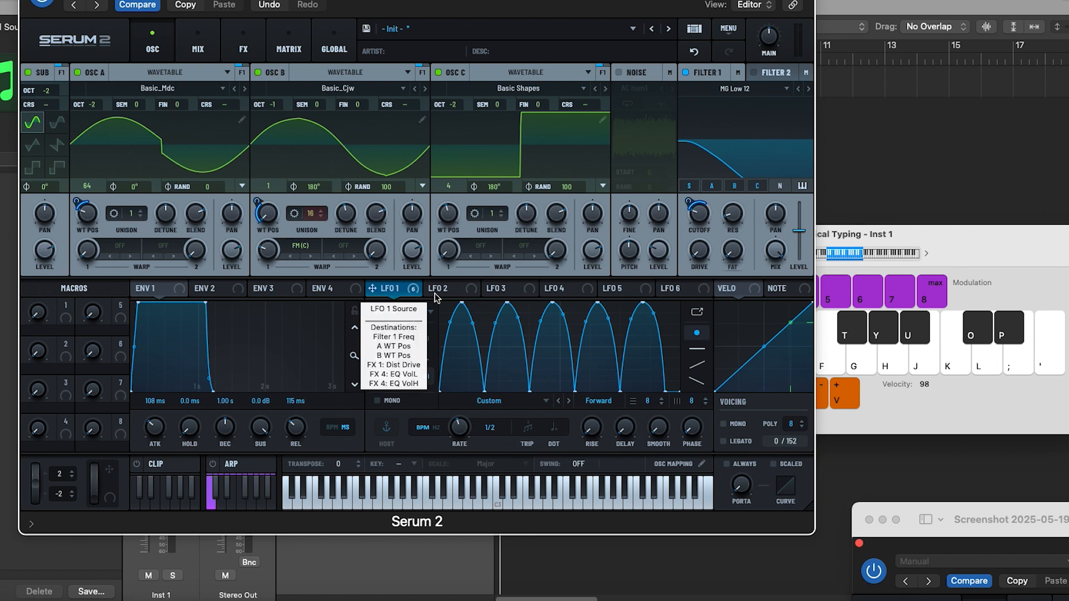
{"action": "key", "text": "h"}
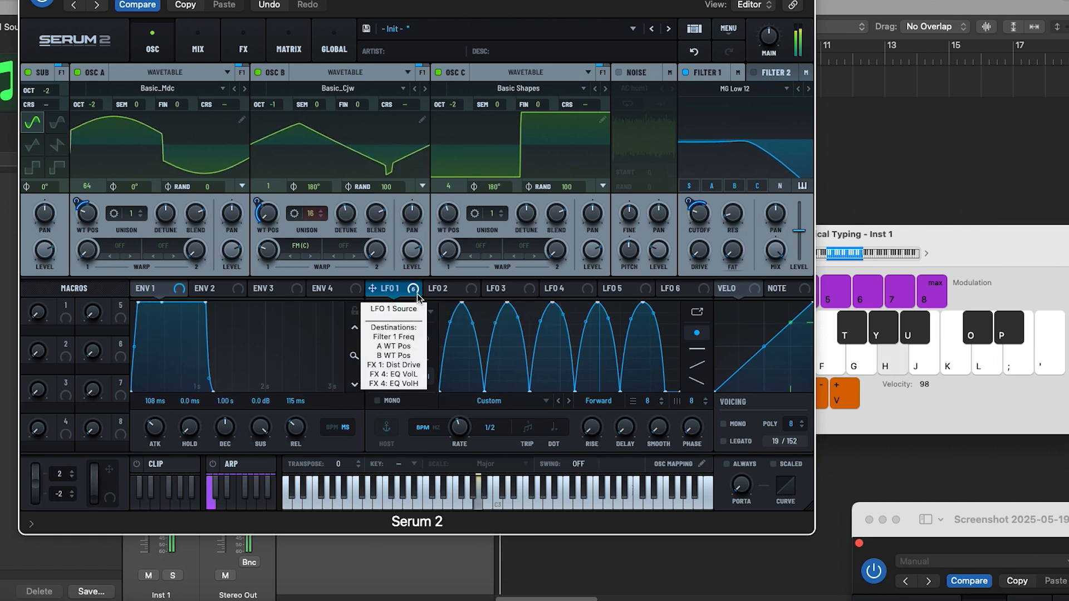
{"action": "key", "text": "s"}
{"action": "key", "text": "d"}
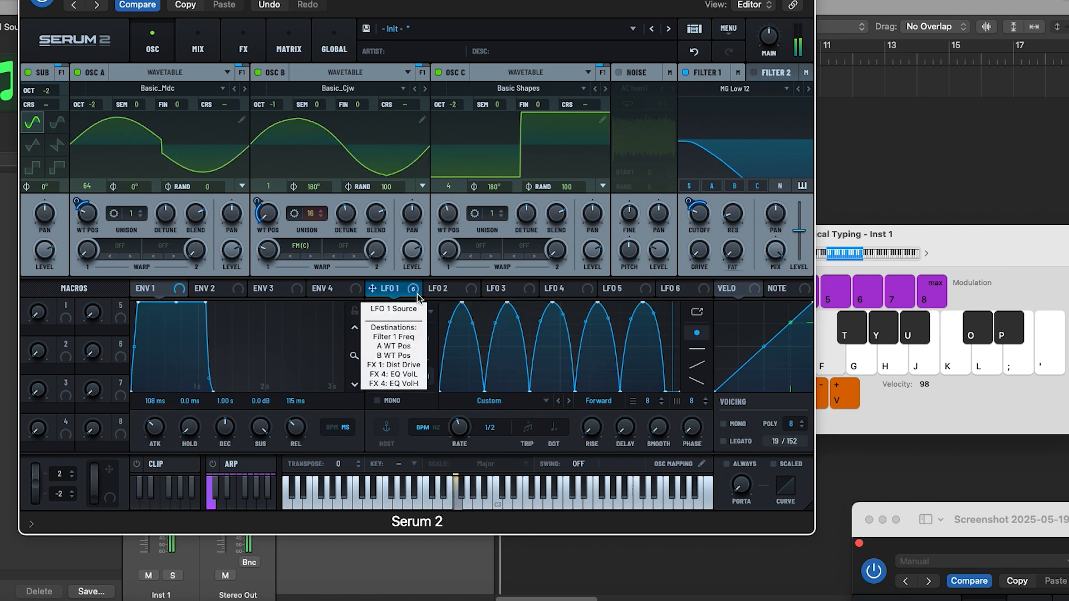
{"action": "key", "text": "k"}
{"action": "key", "text": "g"}
{"action": "key", "text": "h"}
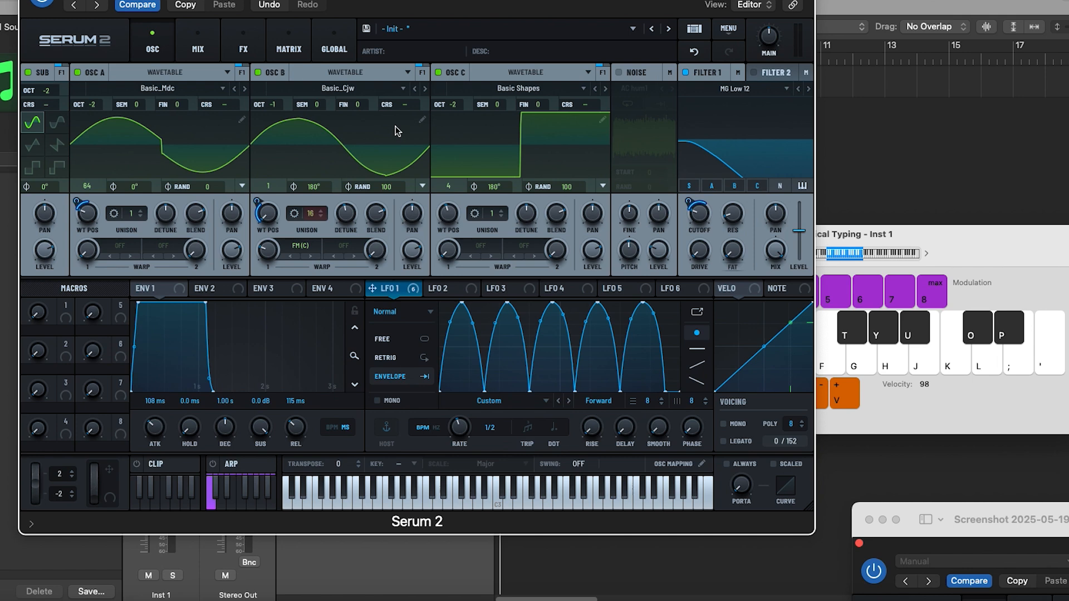
{"action": "left_click_drag", "start_coordinate": [336, 1], "coordinate": [322, 1]}
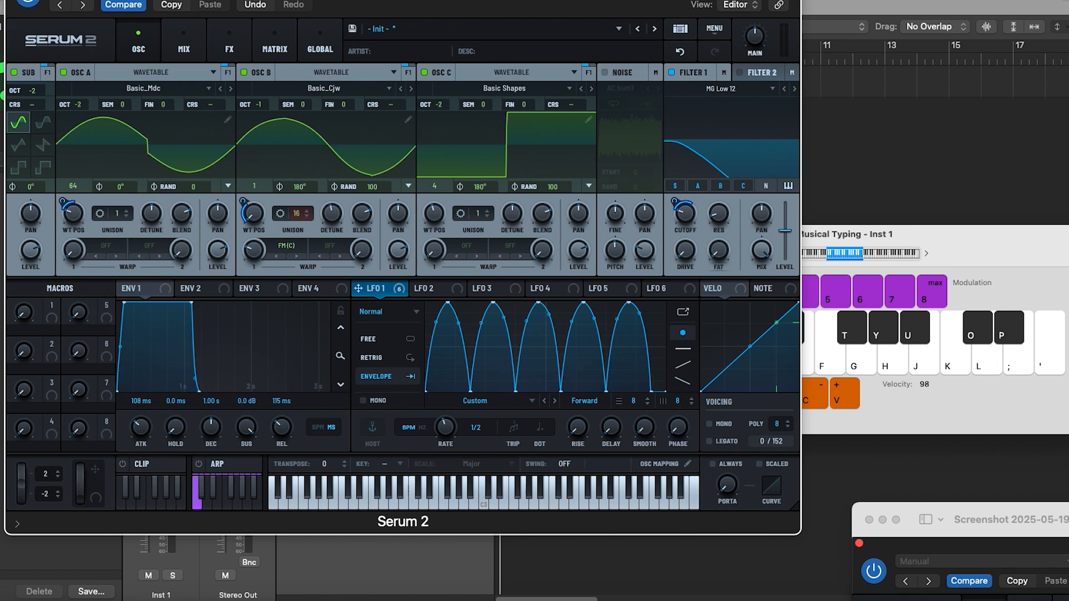